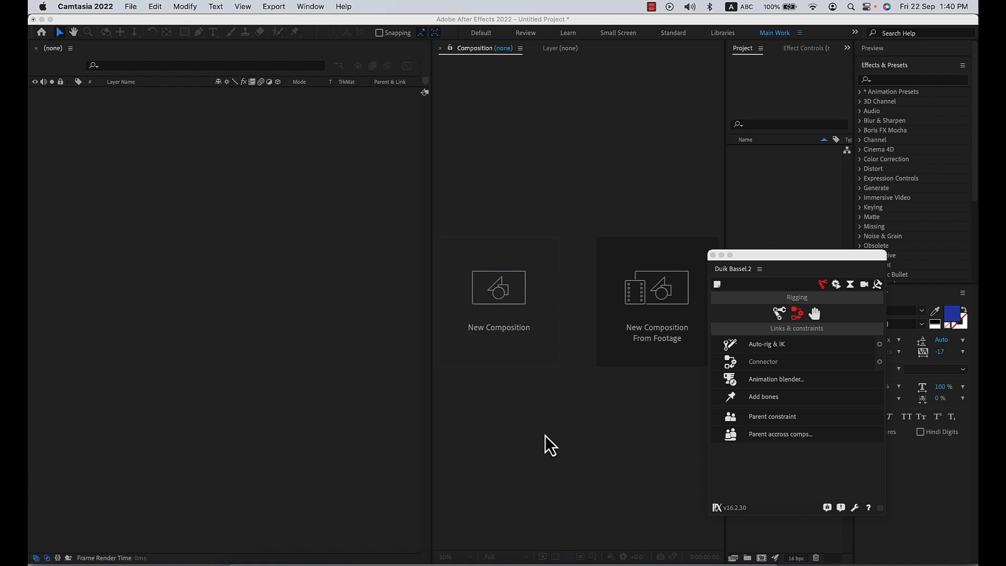
# Import Red Boy - Edited.ai as Composition - Retain Layer Sizes and open the imported composition.
pyautogui.click(772, 192)
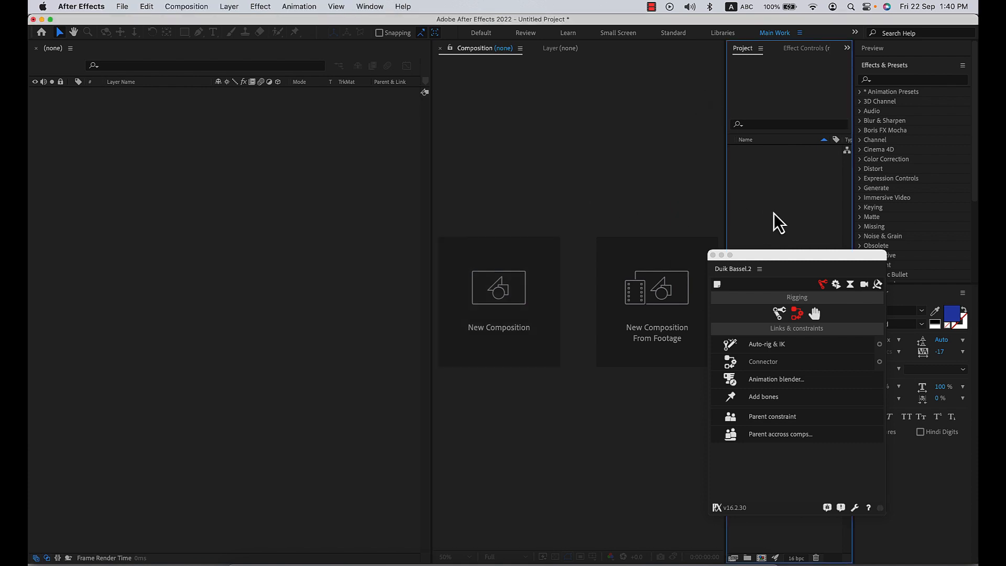
pyautogui.doubleClick(756, 172)
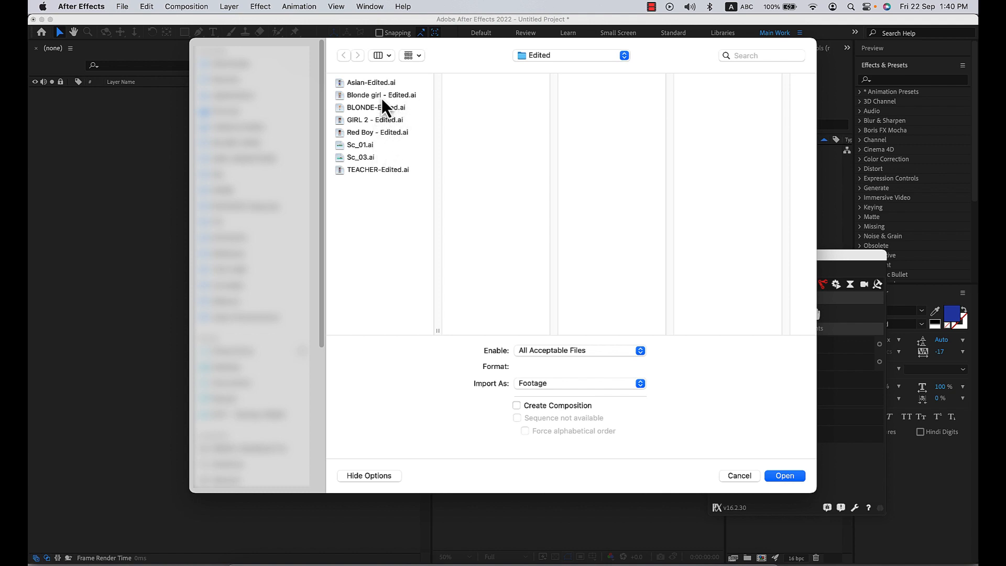
pyautogui.click(388, 135)
pyautogui.click(566, 382)
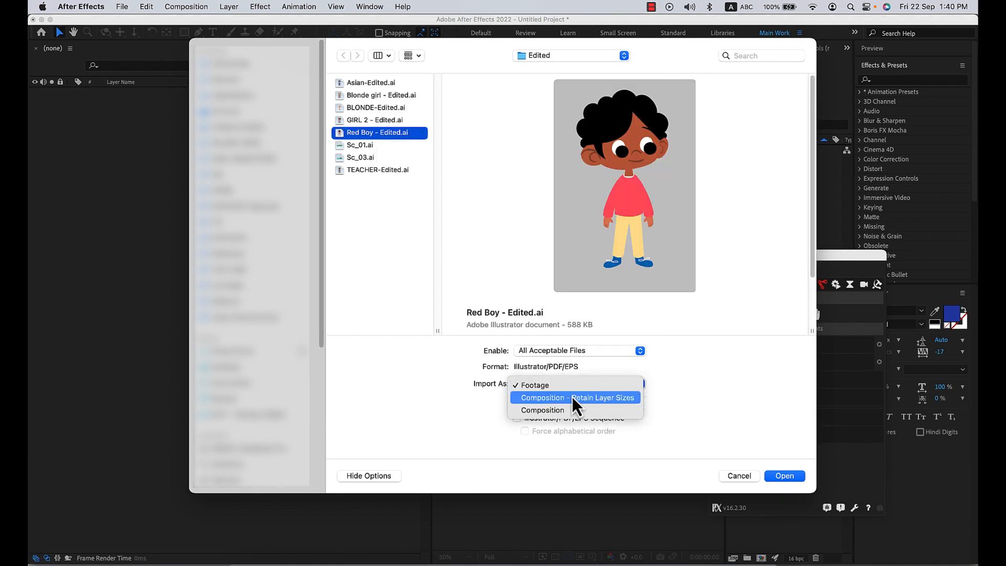
pyautogui.click(576, 397)
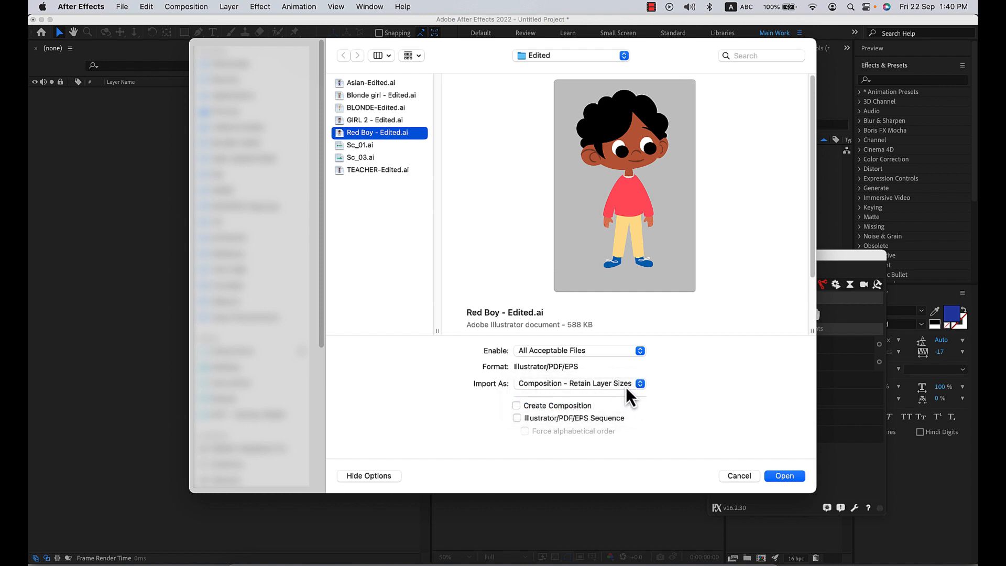
pyautogui.click(780, 476)
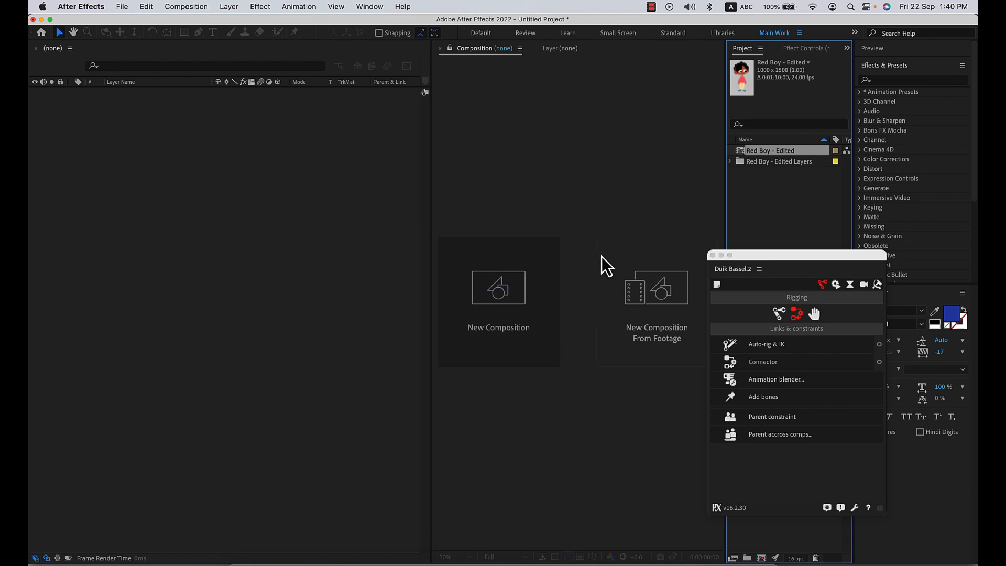
pyautogui.doubleClick(803, 151)
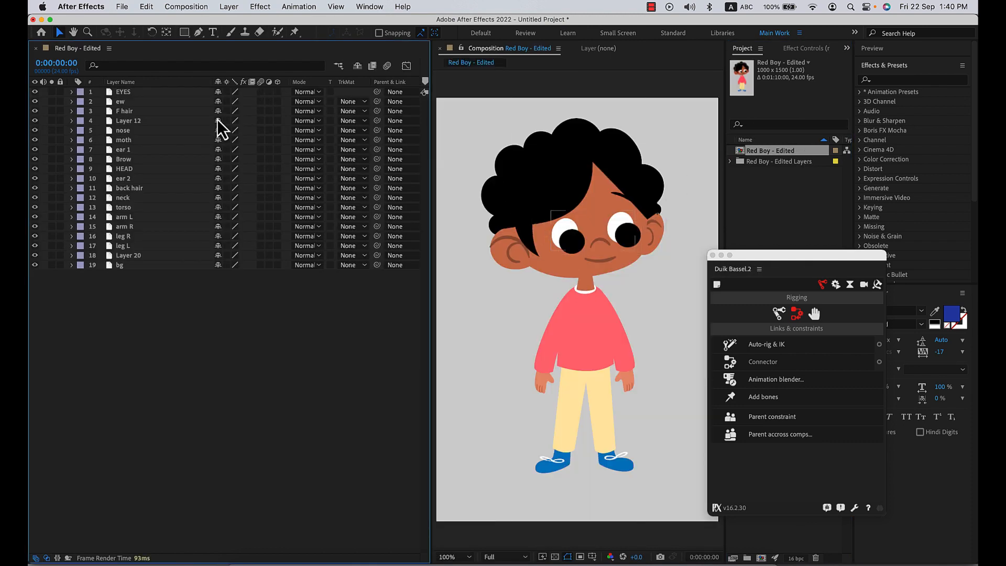
# Examine how the character is split into layers, checking the eyes, ears, arms and eye whites.
pyautogui.click(134, 96)
pyautogui.keyDown('shift'); pyautogui.click(152, 264); pyautogui.keyUp('shift')
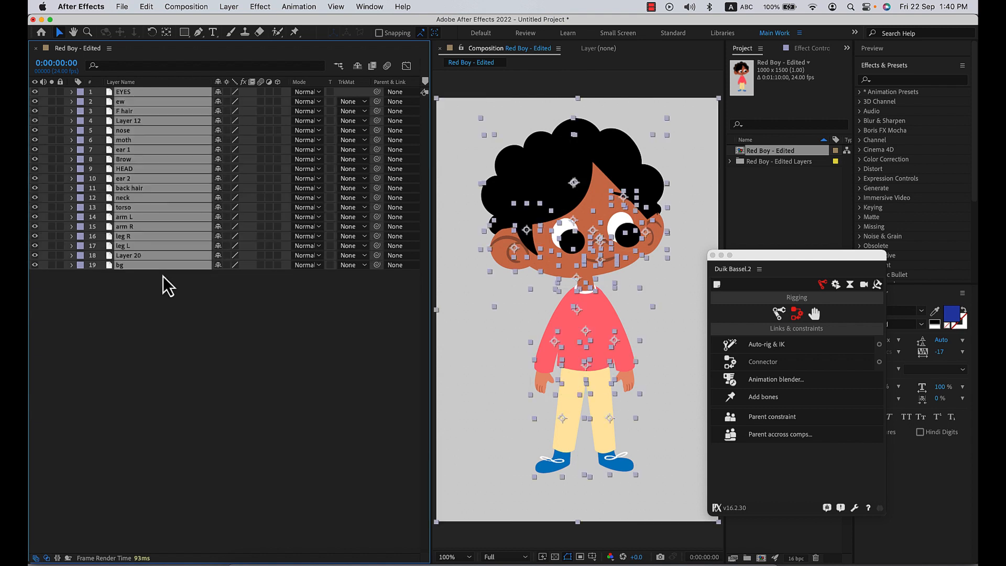
pyautogui.click(195, 385)
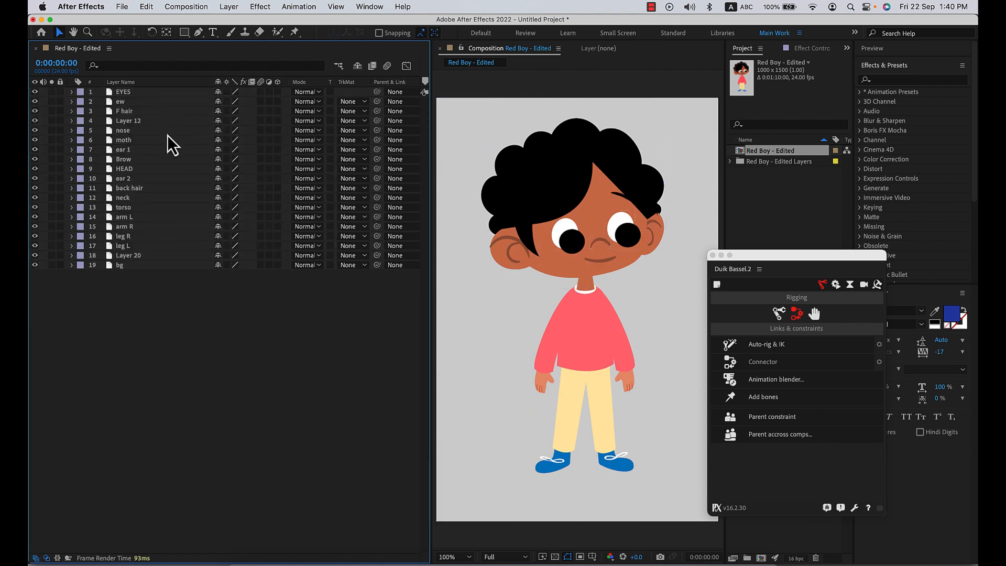
pyautogui.click(571, 253)
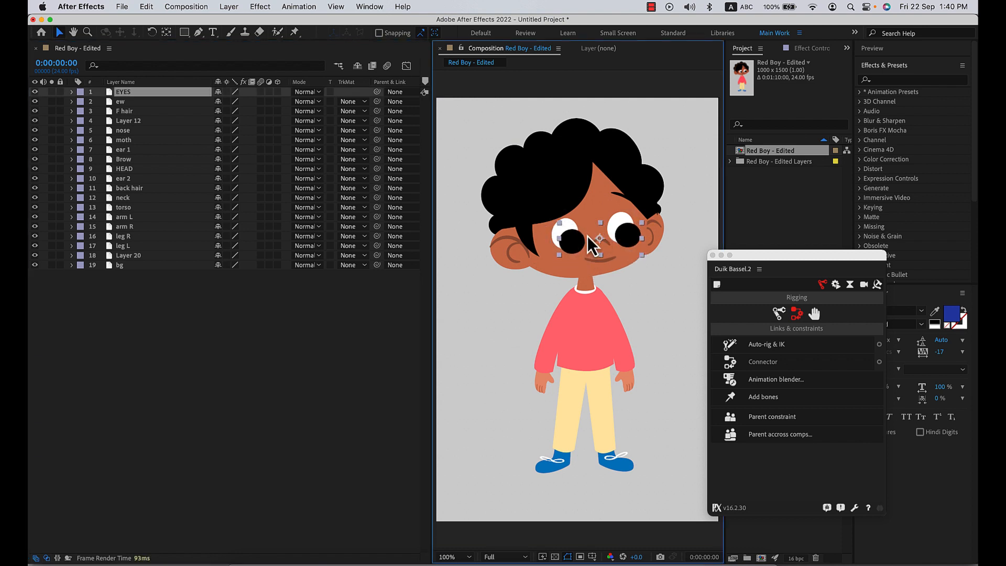
pyautogui.click(518, 252)
pyautogui.click(661, 240)
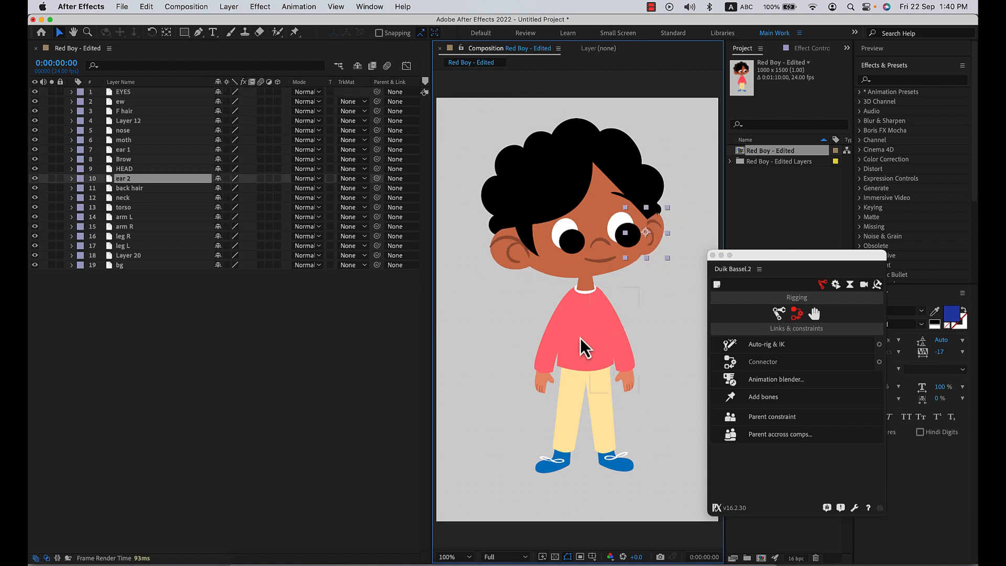
pyautogui.click(557, 343)
pyautogui.click(538, 348)
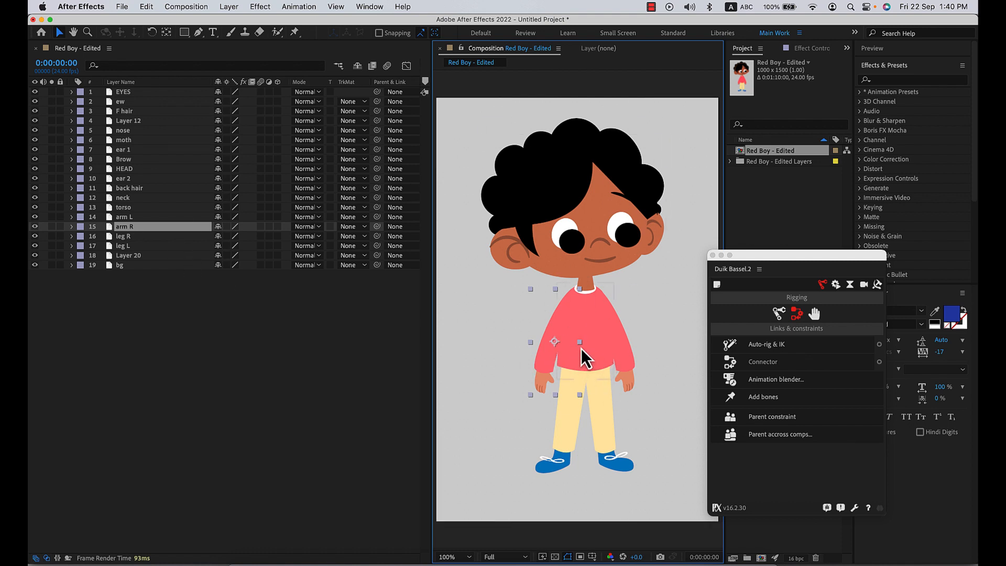
pyautogui.click(213, 311)
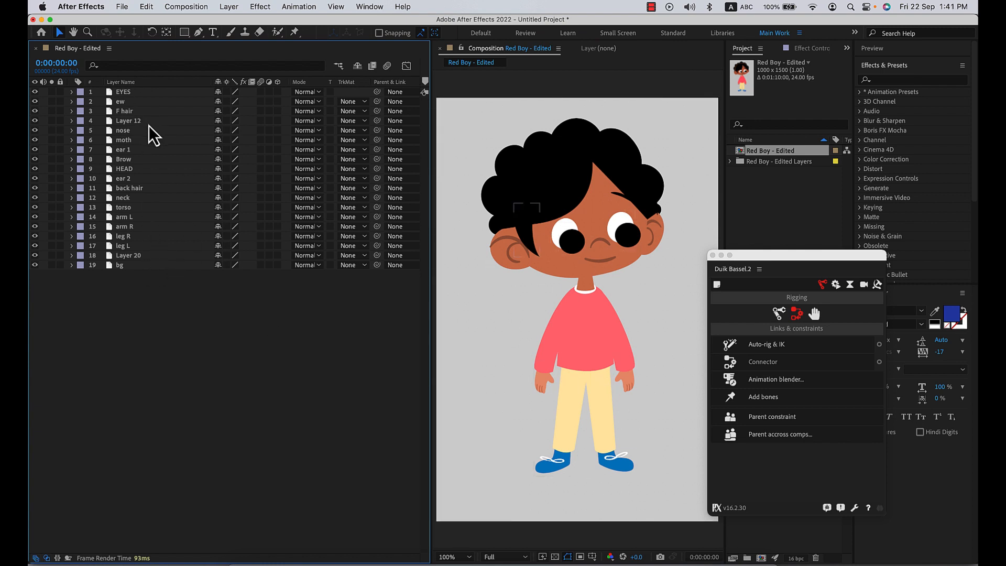
pyautogui.click(136, 91)
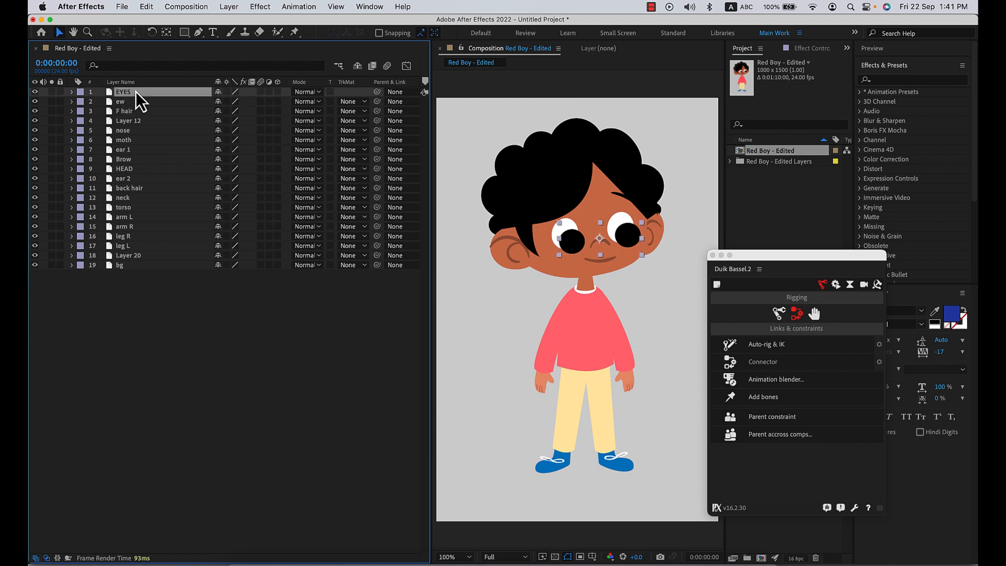
pyautogui.click(140, 103)
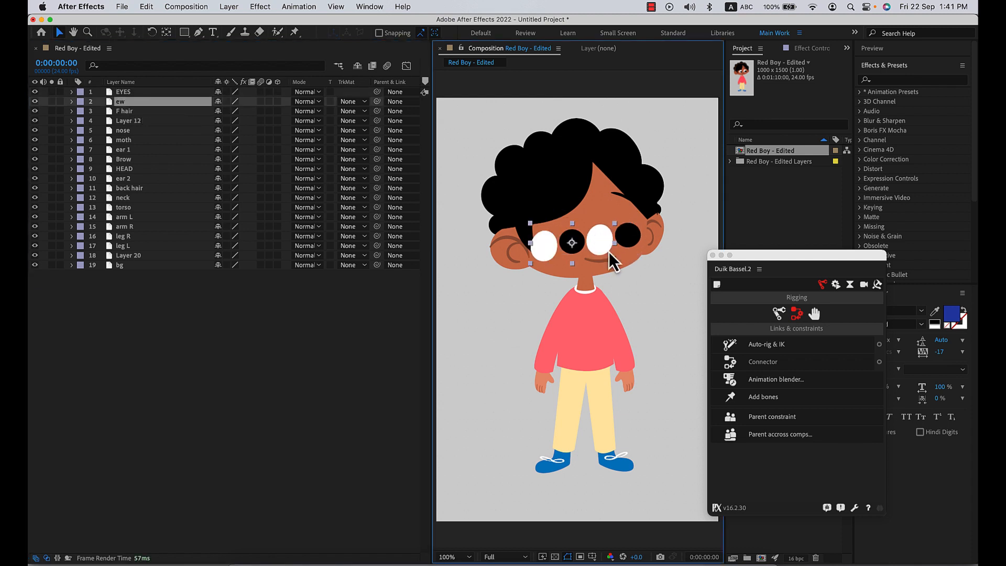
# Rename the EYES layer as Pupils.
pyautogui.click(166, 94)
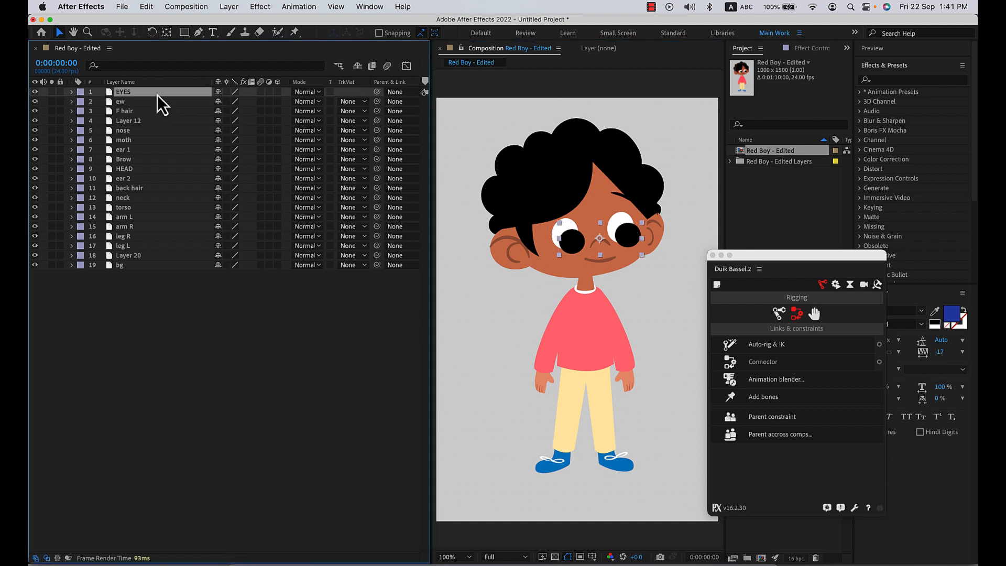
pyautogui.press('Return')
pyautogui.write('Pupli')
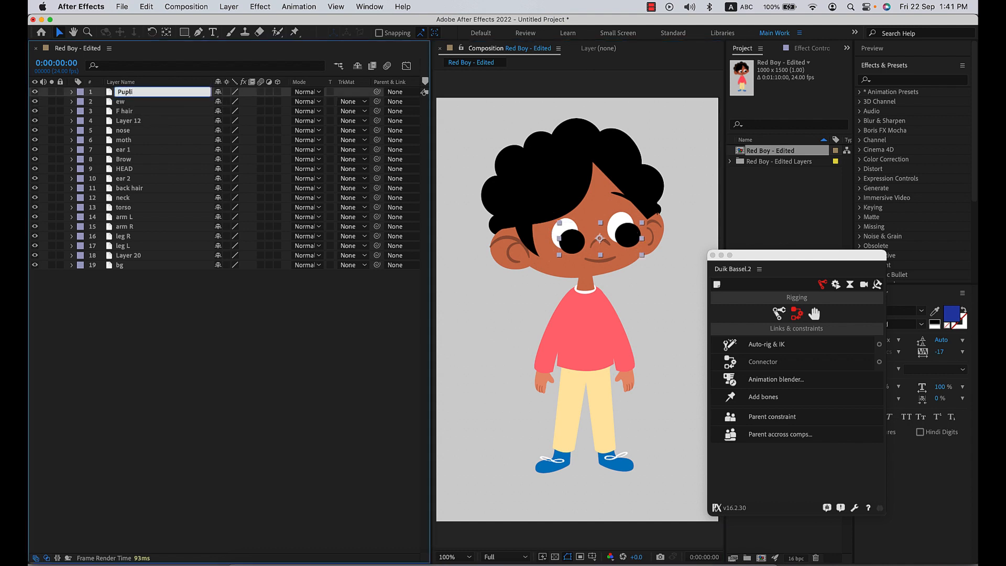
pyautogui.write('ls')
pyautogui.press('Return')
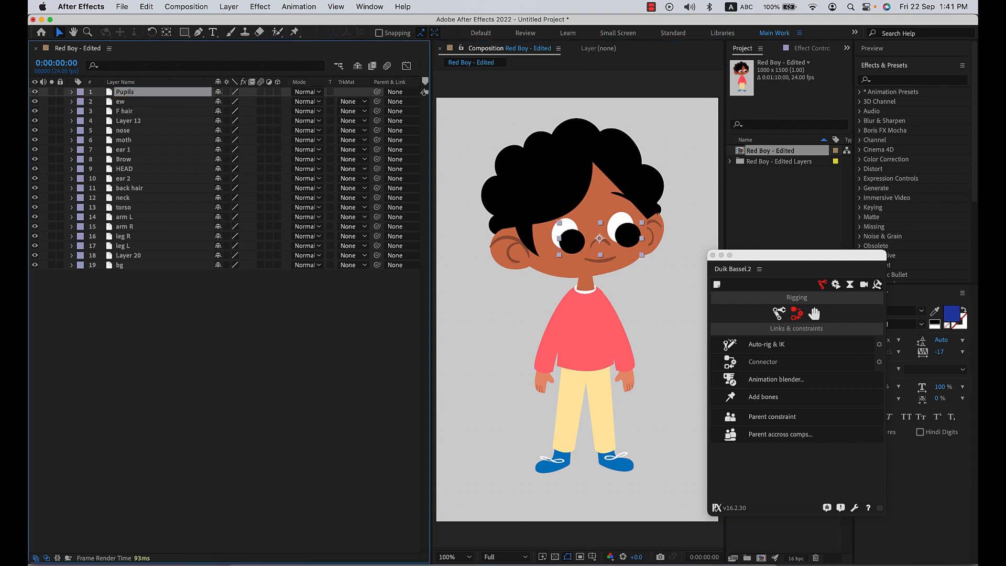
# Duplicate the ew eye-white layer and place the copy above the Pupils layer.
pyautogui.click(147, 102)
pyautogui.press('super+d')
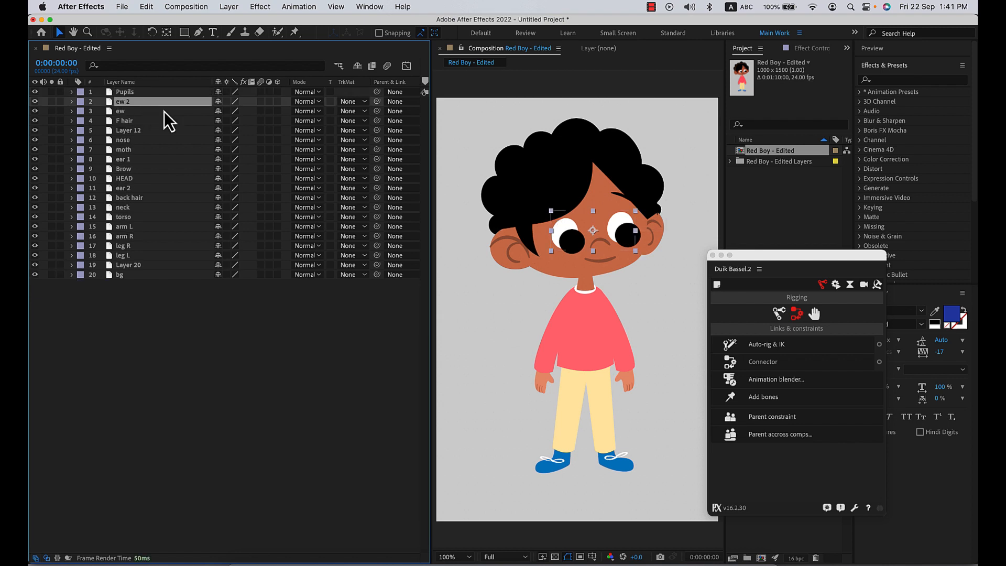
pyautogui.keyDown('shift'); pyautogui.click(143, 111); pyautogui.keyUp('shift')
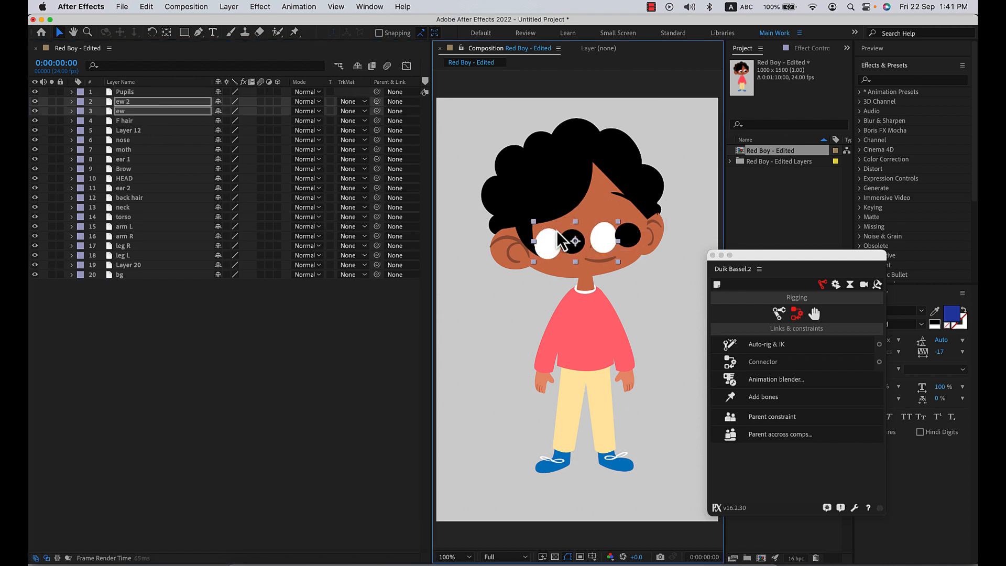
pyautogui.click(124, 131)
pyautogui.moveTo(146, 103); pyautogui.dragTo(152, 91)
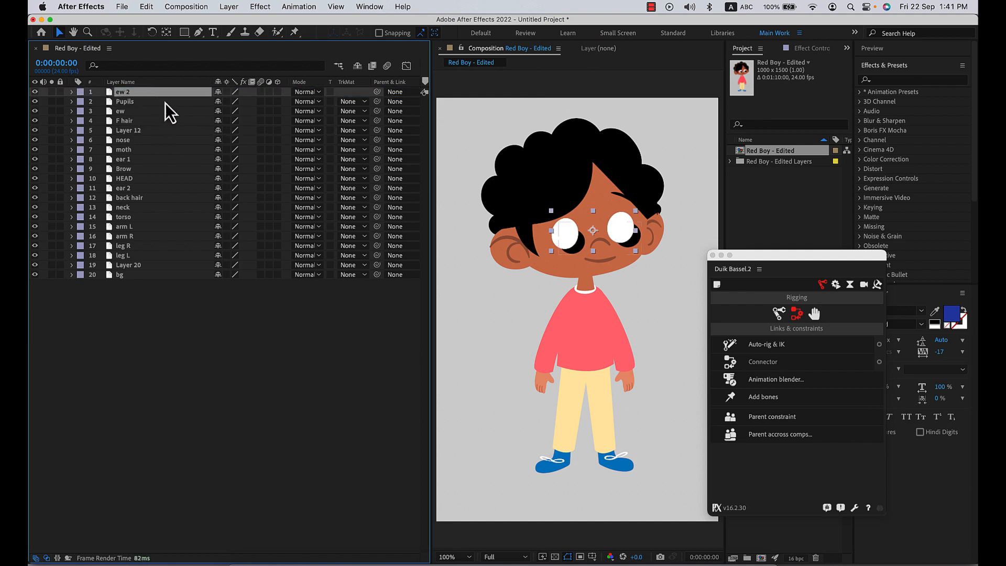
# Set the Pupils layer's track matte to Alpha Matte "ew 2".
pyautogui.click(158, 102)
pyautogui.click(171, 93)
pyautogui.click(128, 102)
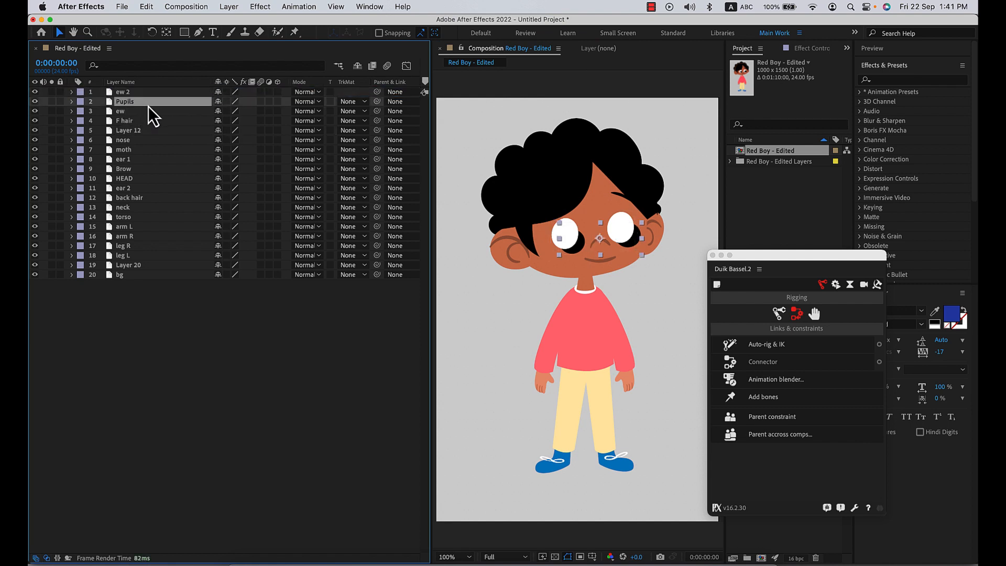
pyautogui.click(355, 103)
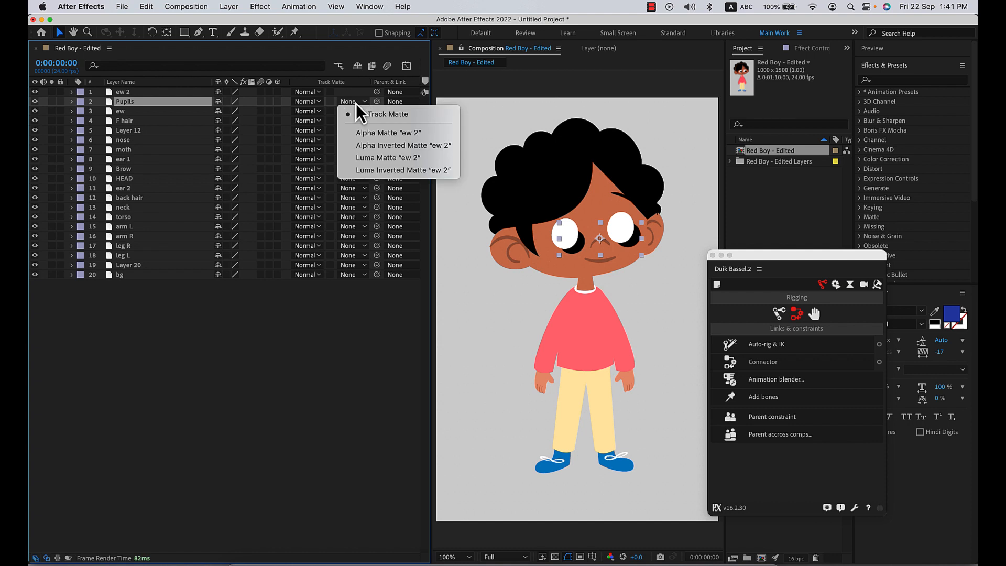
pyautogui.click(384, 135)
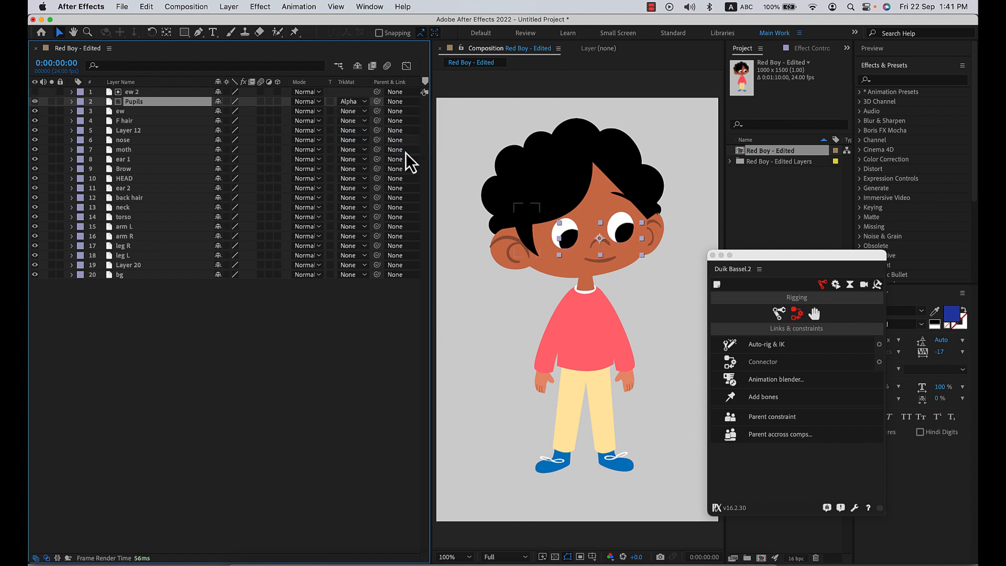
# Parent the ew 2 and Pupils layers to the ew layer and test moving the eyes.
pyautogui.click(137, 94)
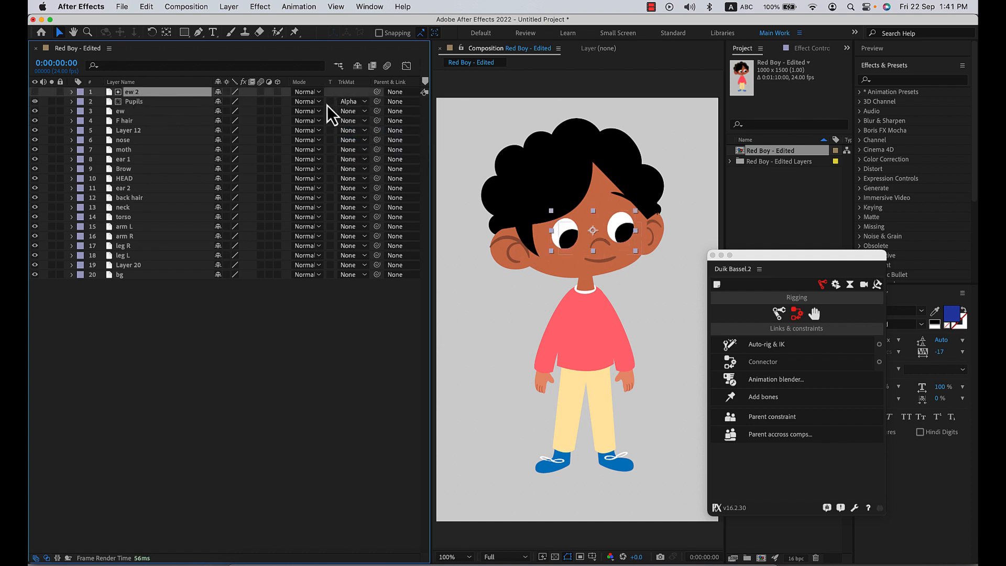
pyautogui.keyDown('shift'); pyautogui.click(159, 101); pyautogui.keyUp('shift')
pyautogui.moveTo(377, 101); pyautogui.dragTo(131, 112)
pyautogui.click(123, 112)
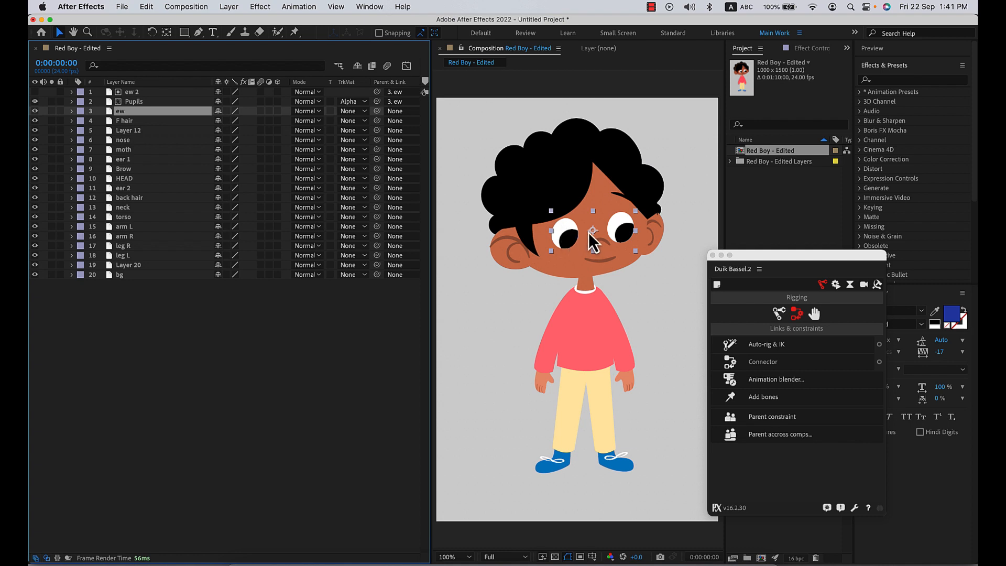
pyautogui.moveTo(590, 233); pyautogui.dragTo(611, 236)
pyautogui.click(171, 101)
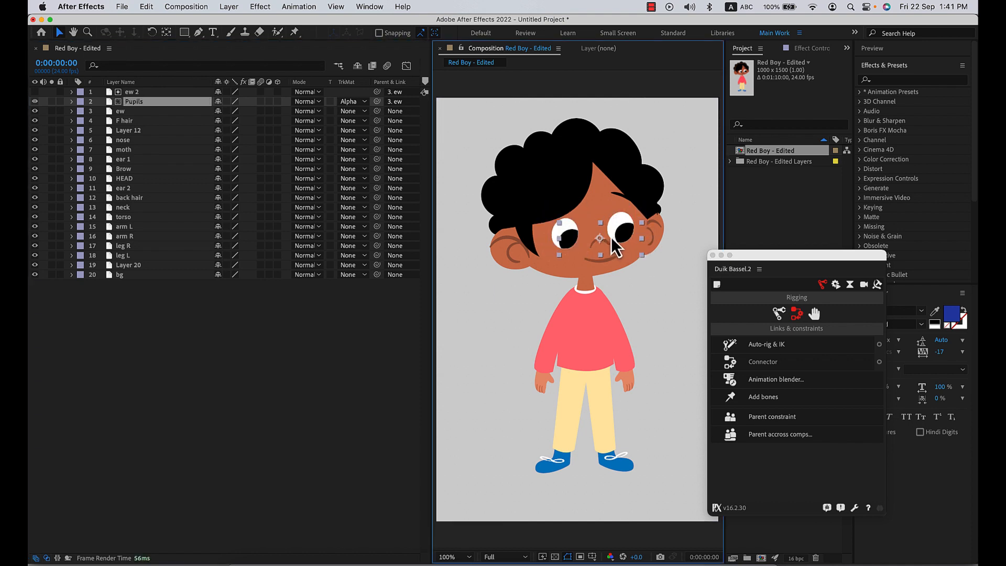
# Parent the ew, F hair, Layer 12, nose, moth, ear 1, Brow, ear 2 and back hair layers to HEAD.
pyautogui.click(137, 113)
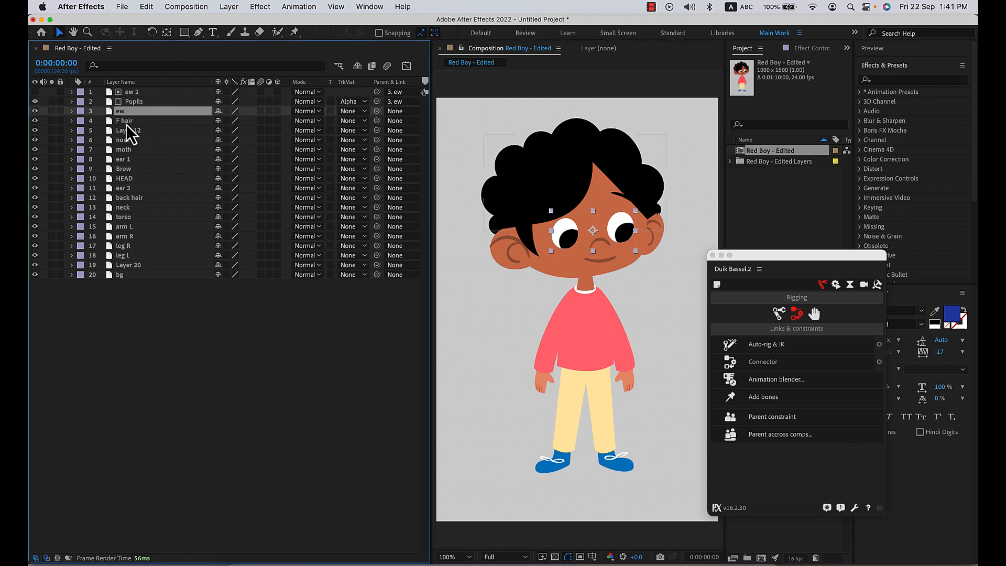
pyautogui.keyDown('shift'); pyautogui.click(136, 122); pyautogui.keyUp('shift')
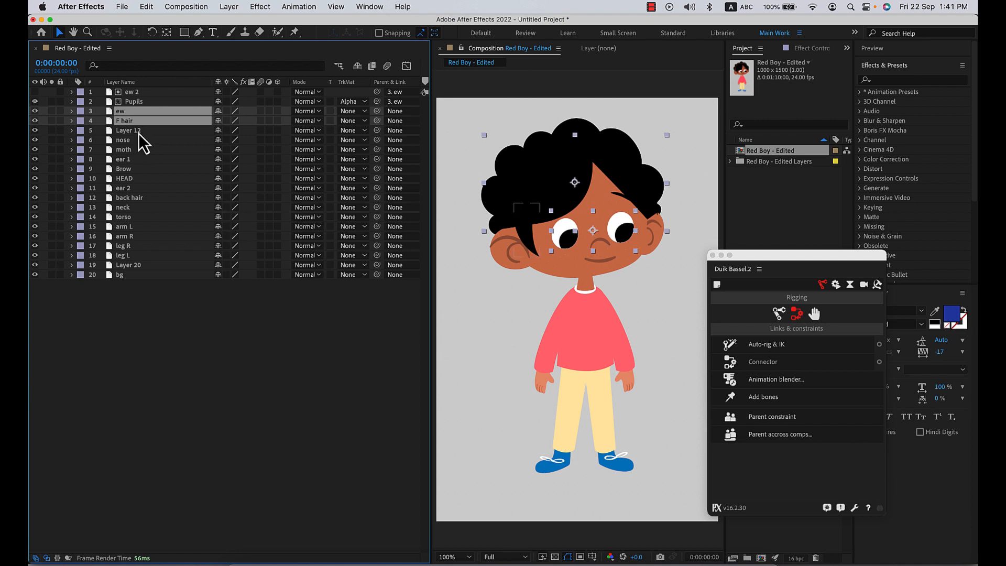
pyautogui.keyDown('shift'); pyautogui.click(146, 132); pyautogui.keyUp('shift')
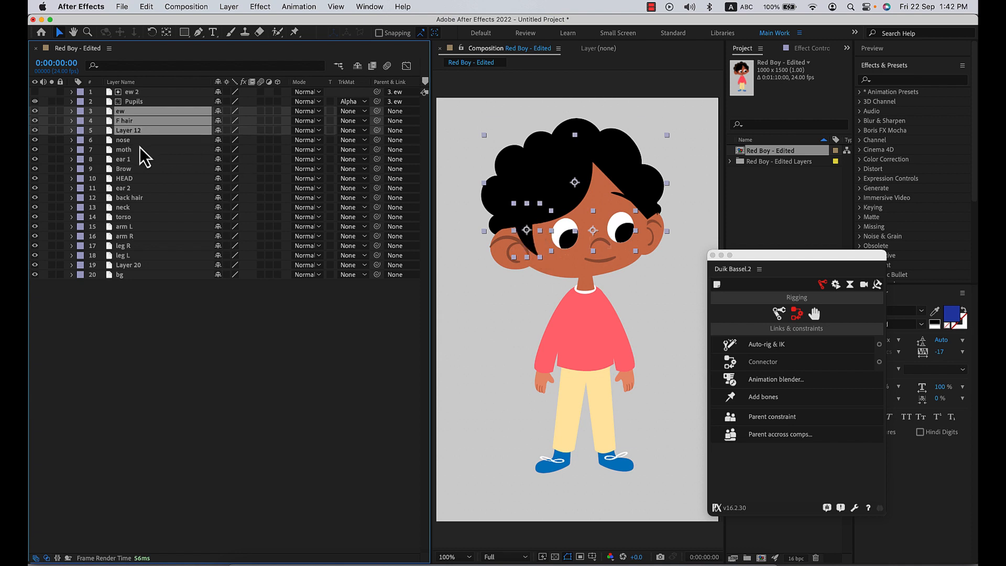
pyautogui.keyDown('shift'); pyautogui.click(139, 142); pyautogui.keyUp('shift')
pyautogui.keyDown('shift'); pyautogui.click(132, 151); pyautogui.keyUp('shift')
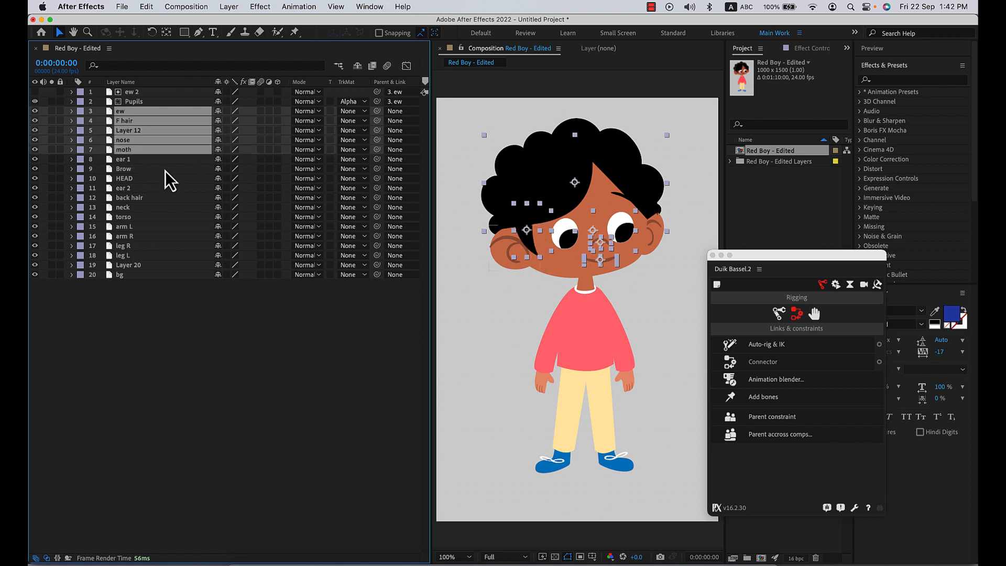
pyautogui.keyDown('super'); pyautogui.click(131, 168); pyautogui.keyUp('super')
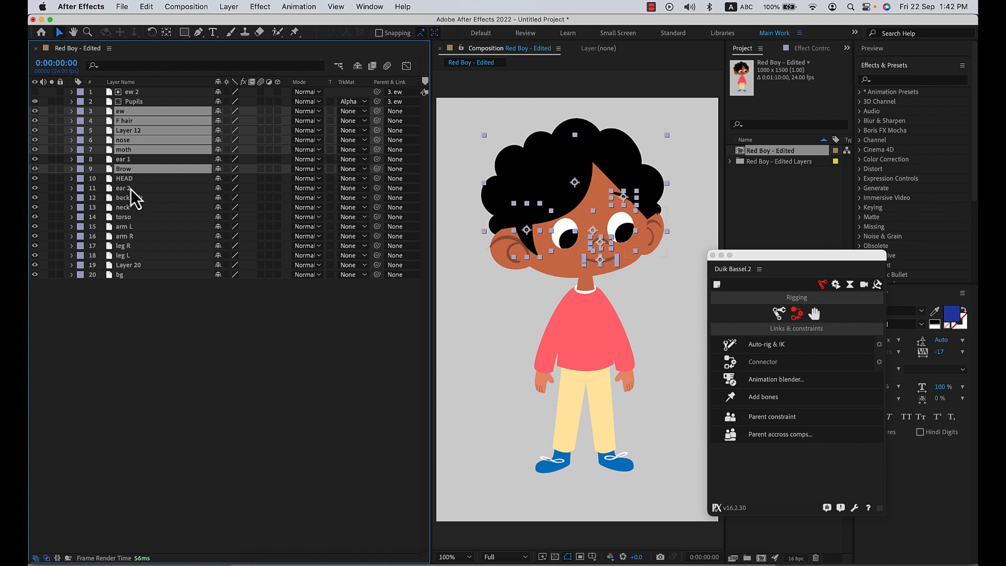
pyautogui.keyDown('super'); pyautogui.click(133, 188); pyautogui.keyUp('super')
pyautogui.keyDown('super'); pyautogui.click(134, 159); pyautogui.keyUp('super')
pyautogui.moveTo(378, 168); pyautogui.dragTo(149, 180)
pyautogui.click(149, 179)
pyautogui.moveTo(578, 265)
pyautogui.mouseDown()
pyautogui.moveTo(557, 271)
pyautogui.moveTo(581, 288)
pyautogui.moveTo(580, 262)
pyautogui.moveTo(574, 297)
pyautogui.moveTo(603, 317)
pyautogui.moveTo(564, 291)
pyautogui.moveTo(597, 329)
pyautogui.moveTo(576, 264)
pyautogui.mouseUp()
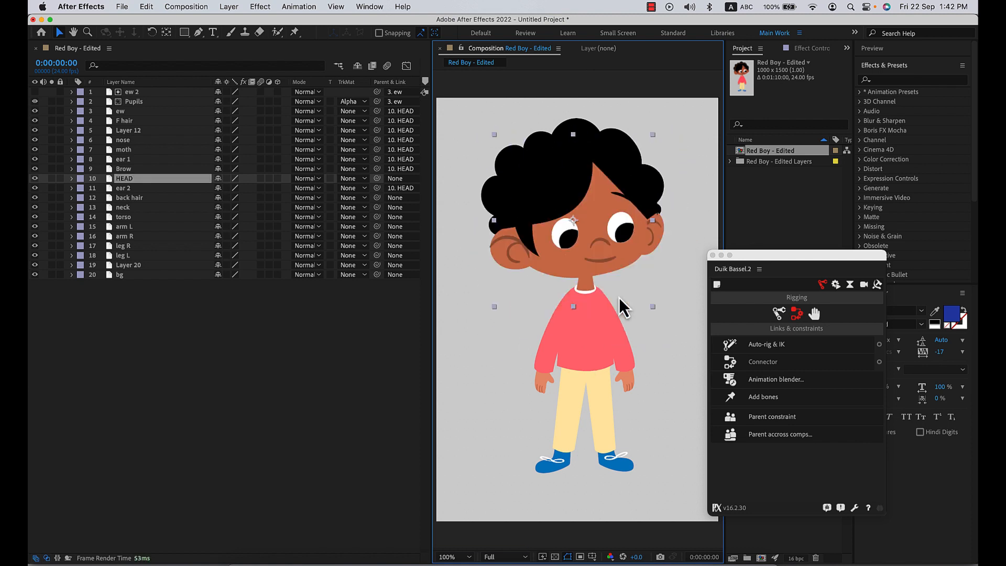
pyautogui.click(136, 199)
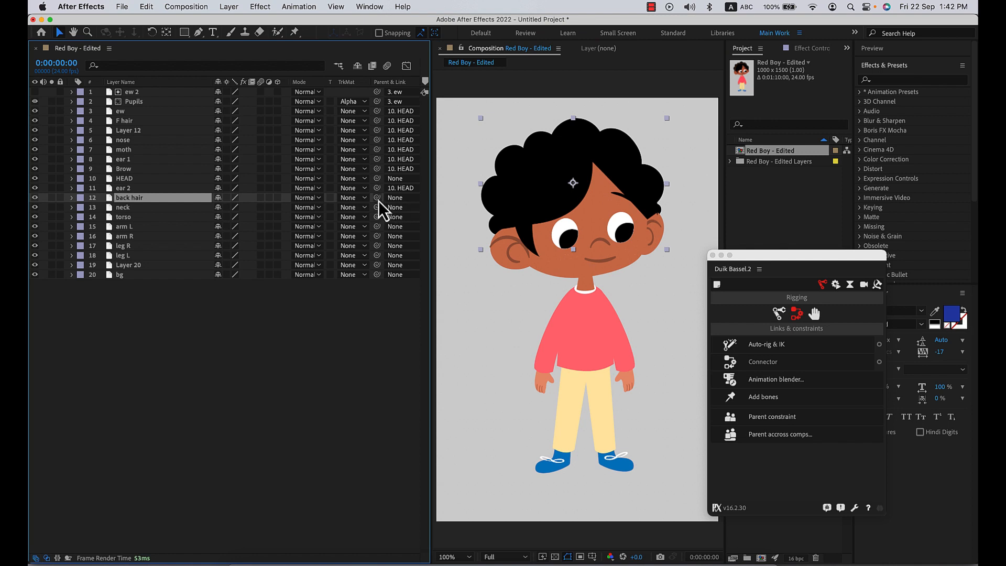
pyautogui.moveTo(377, 199); pyautogui.dragTo(126, 179)
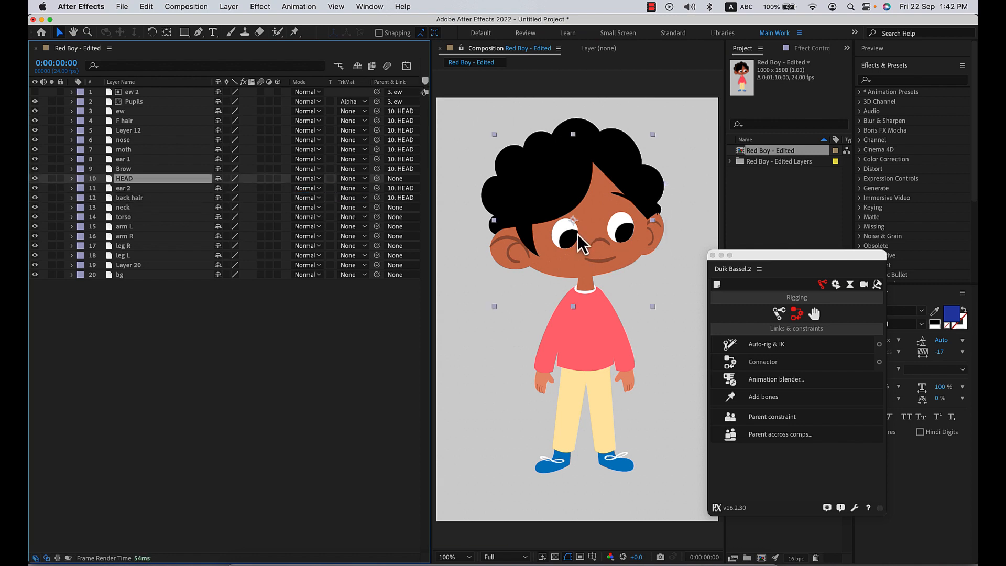
# Move the HEAD layer's anchor point down to where the chin meets the neck and test the head's rotation.
pyautogui.press('y')
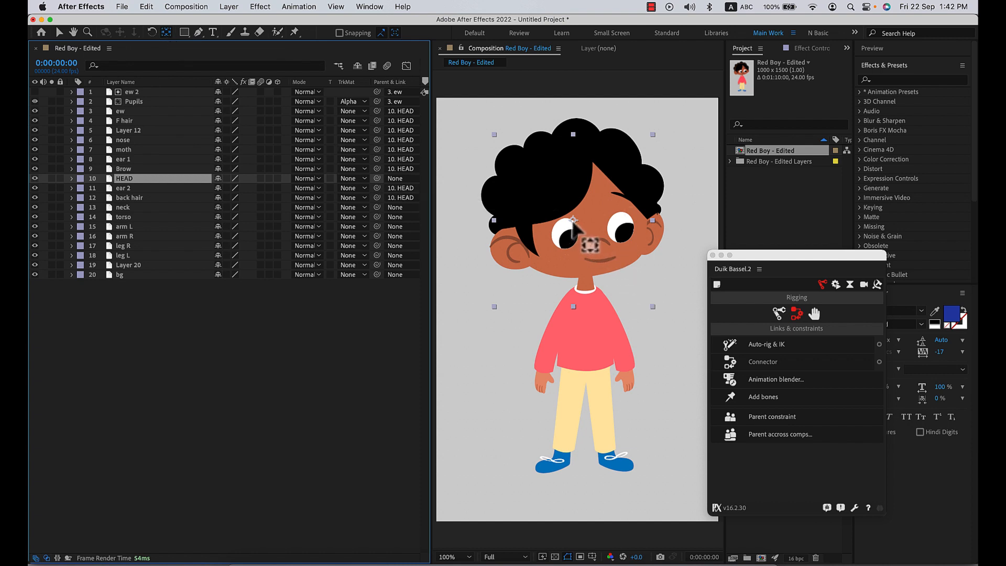
pyautogui.moveTo(573, 220); pyautogui.dragTo(586, 272)
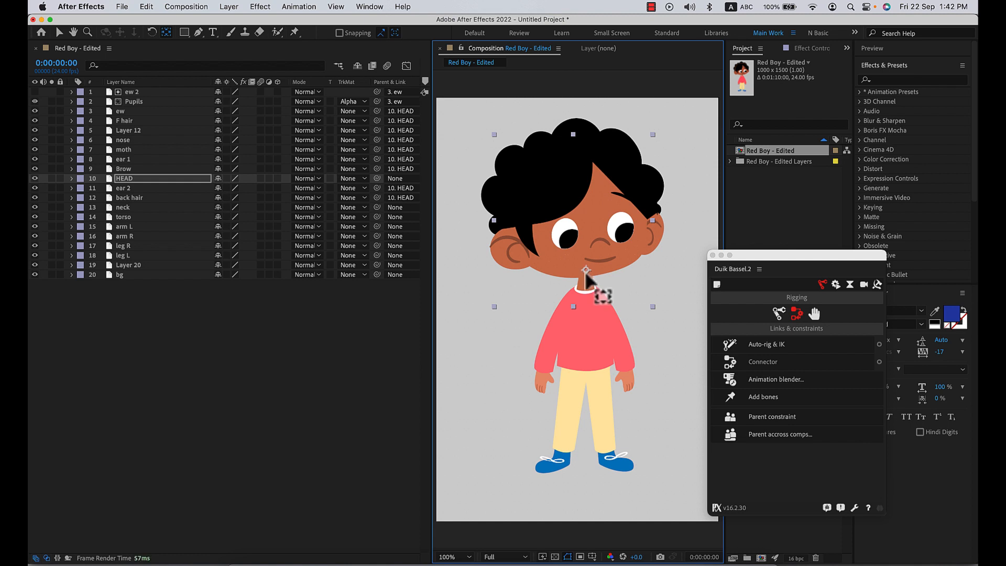
pyautogui.press('r')
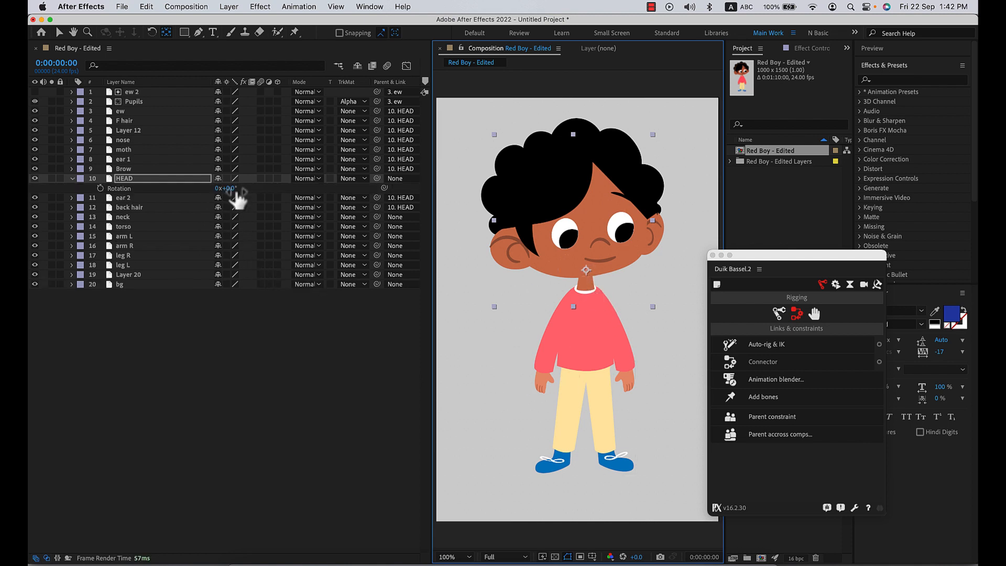
pyautogui.moveTo(229, 189); pyautogui.dragTo(230, 195)
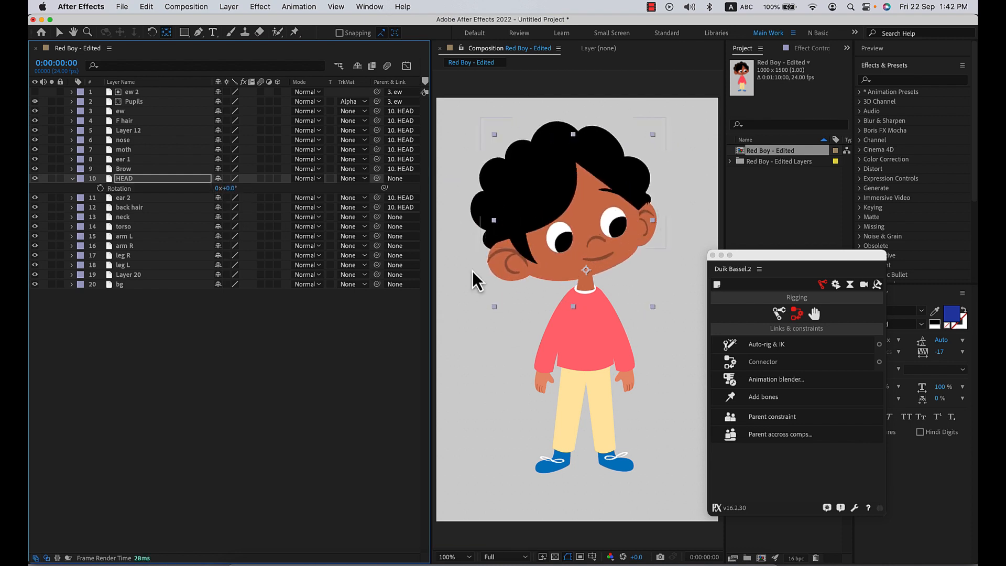
pyautogui.press('cmd+z')
pyautogui.press('v')
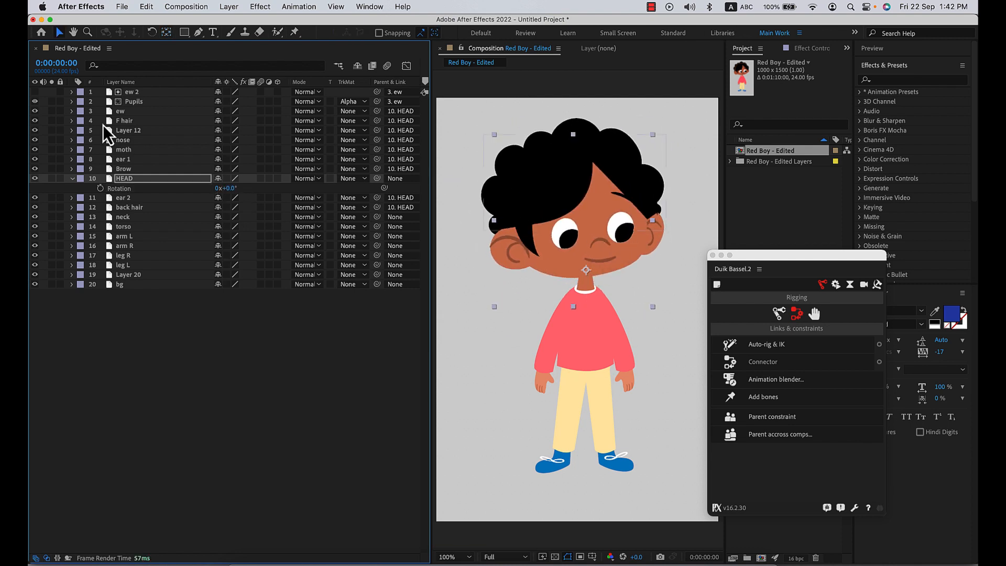
# Test shifting the Pupils layer sideways inside the eye whites and undo the move.
pyautogui.click(131, 102)
pyautogui.moveTo(593, 226); pyautogui.dragTo(604, 229)
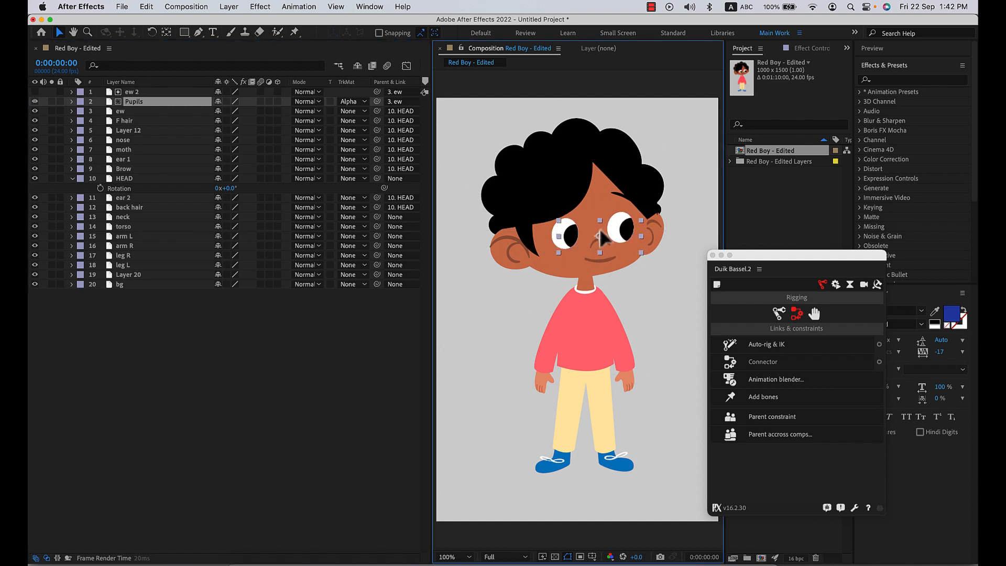
pyautogui.press('super+z')
# Parent the HEAD layer to neck and move the neck layer's anchor point to the base of the neck.
pyautogui.click(72, 178)
pyautogui.click(141, 180)
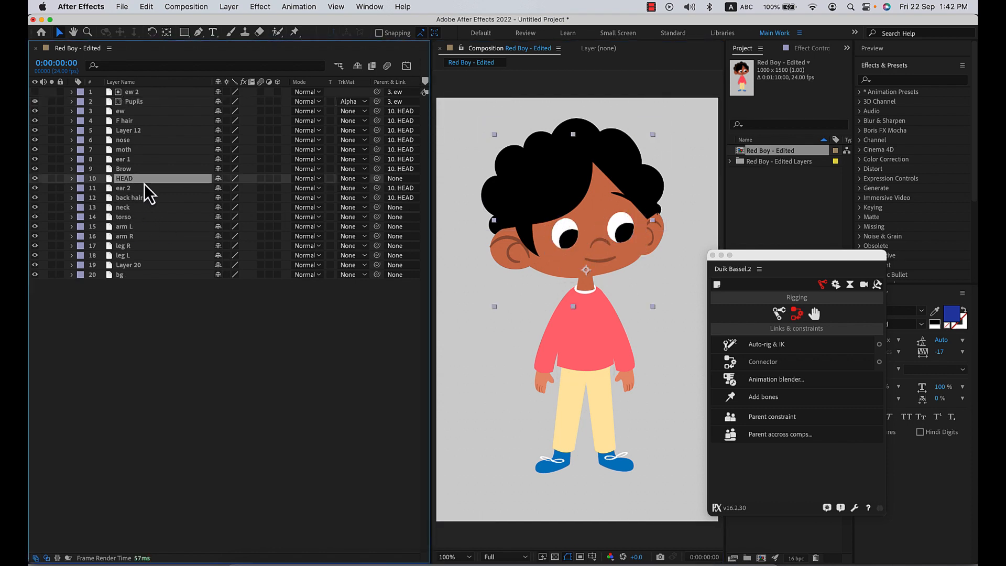
pyautogui.moveTo(377, 179); pyautogui.dragTo(143, 209)
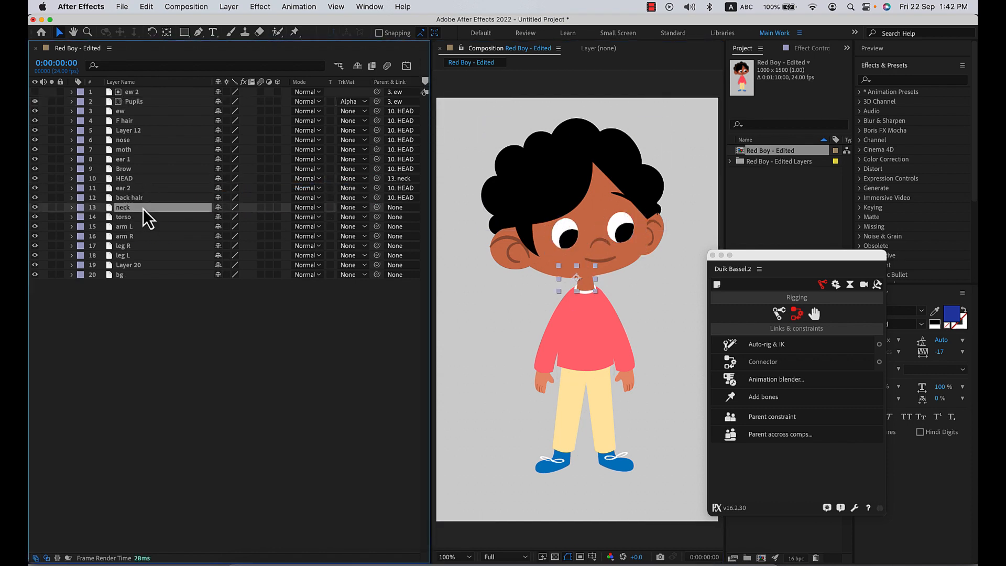
pyautogui.press('y')
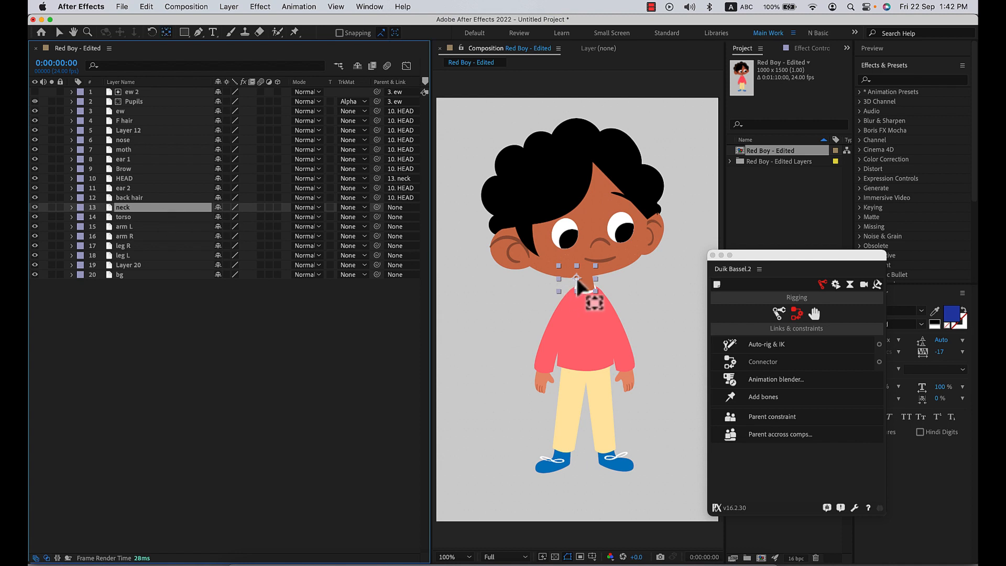
pyautogui.moveTo(576, 278); pyautogui.dragTo(587, 290)
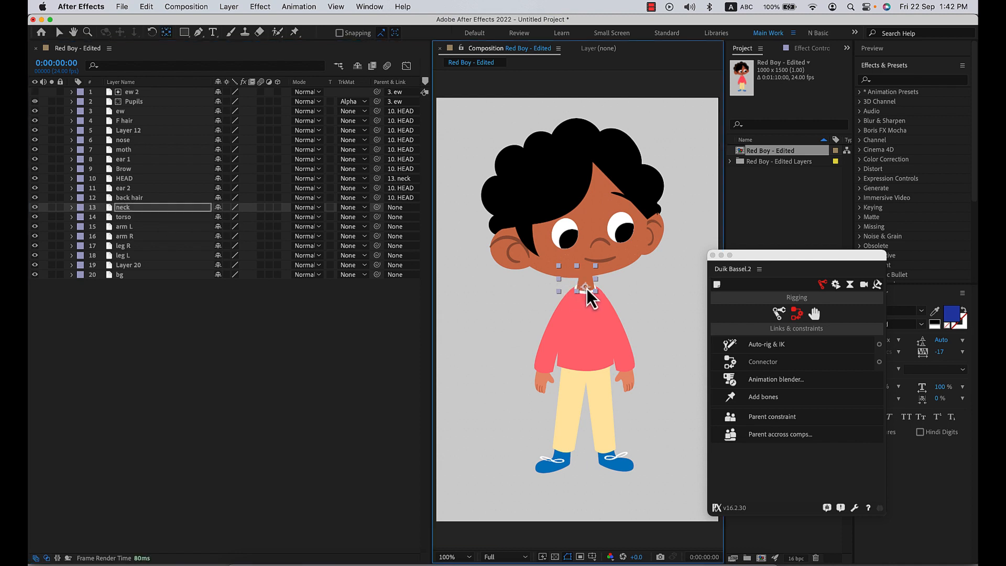
# Parent the neck layer to torso and test the link by moving the torso, undoing the move.
pyautogui.click(179, 208)
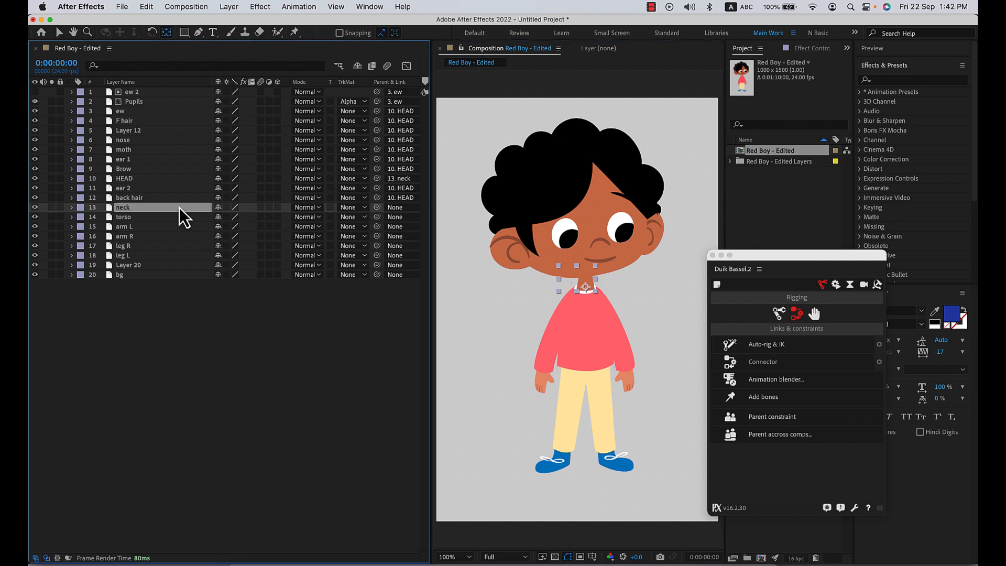
pyautogui.moveTo(377, 207); pyautogui.dragTo(137, 221)
pyautogui.press('v')
pyautogui.moveTo(588, 341)
pyautogui.mouseDown()
pyautogui.moveTo(601, 335)
pyautogui.moveTo(586, 325)
pyautogui.mouseUp()
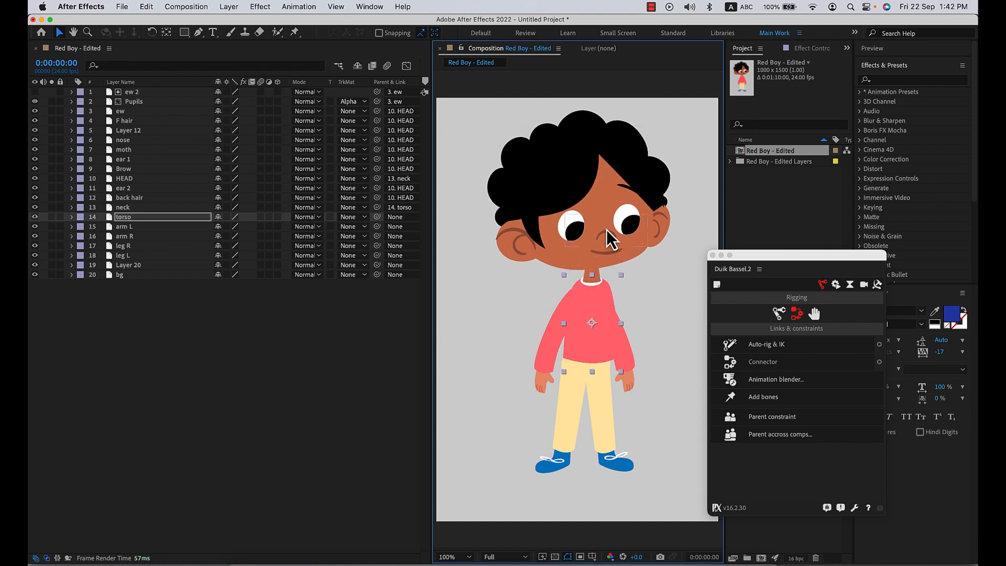
pyautogui.press('super+z')
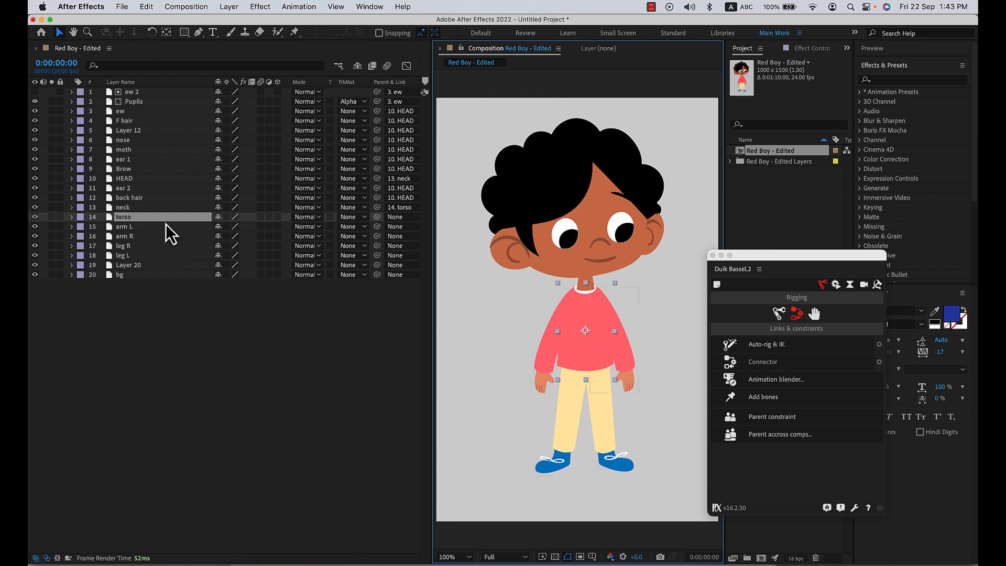
# Rename Layer 20 as Hip and parent the torso layer to it.
pyautogui.click(138, 265)
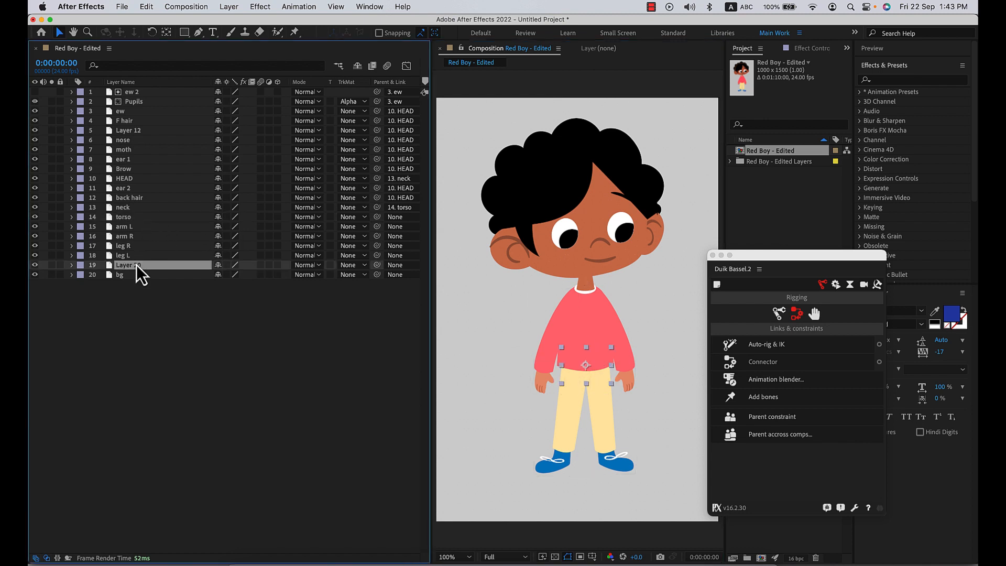
pyautogui.click(35, 265)
pyautogui.write('Hip')
pyautogui.click(134, 217)
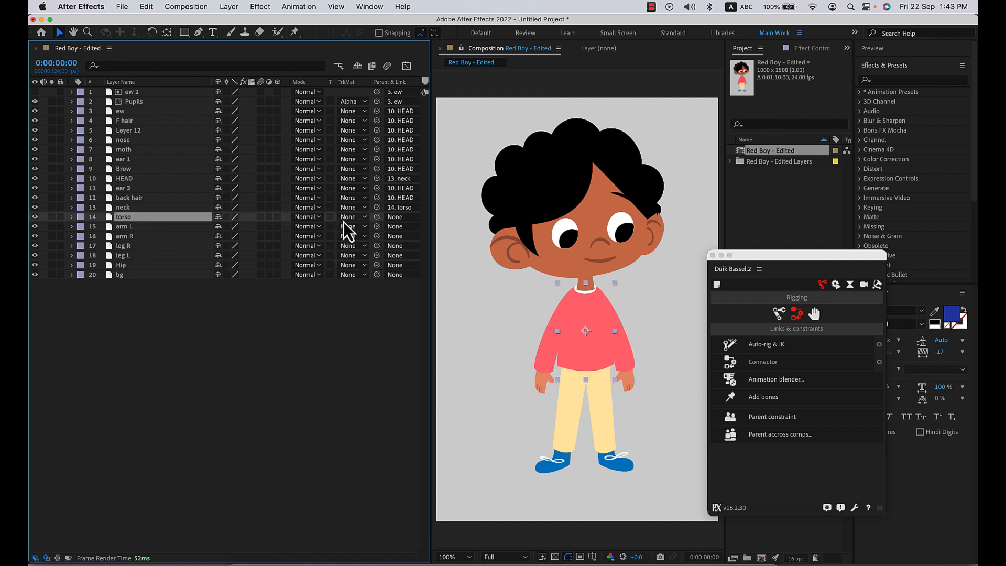
pyautogui.moveTo(376, 217); pyautogui.dragTo(133, 265)
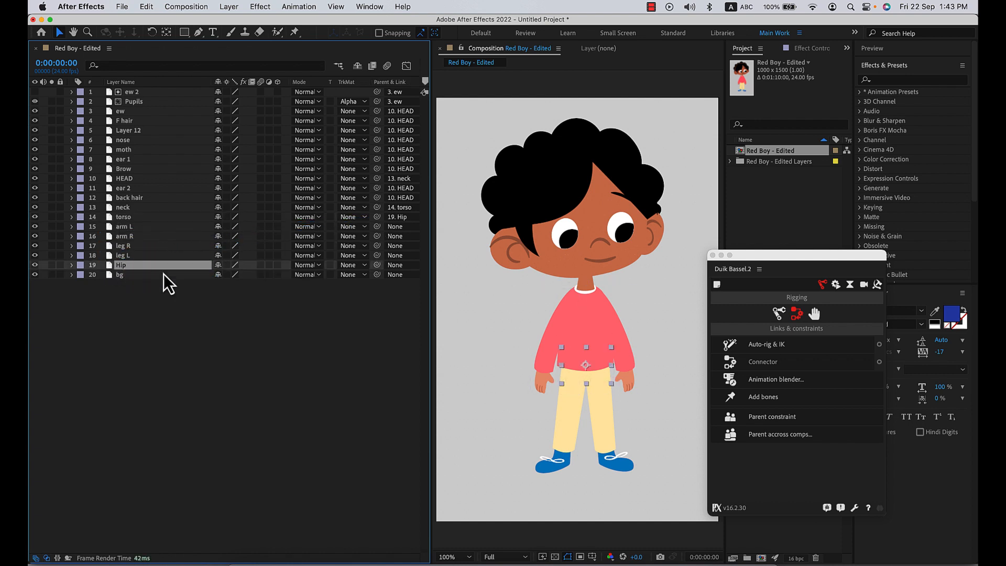
# Test moving and rotating the Hip layer with its linked upper body, undoing both changes.
pyautogui.moveTo(589, 377); pyautogui.dragTo(495, 358)
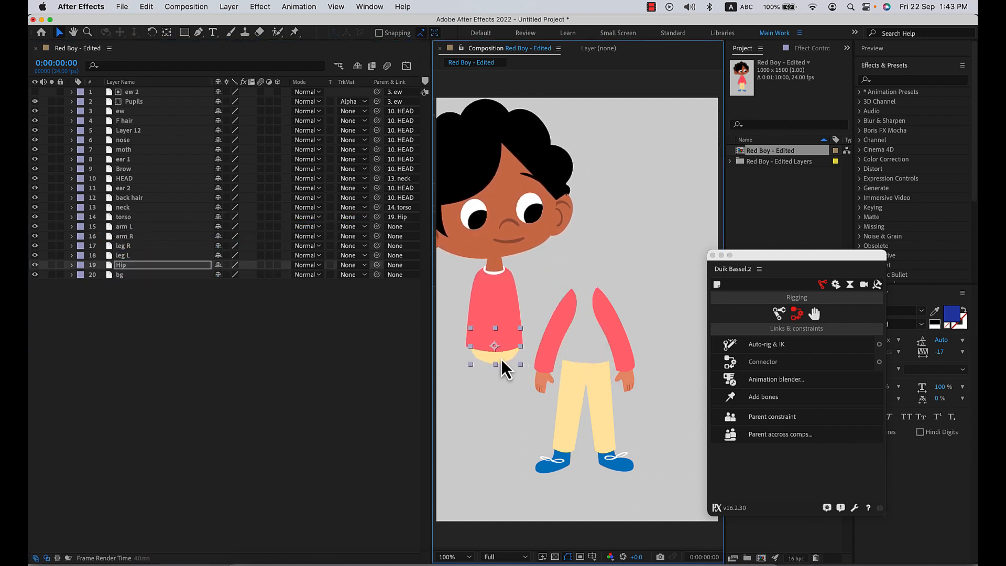
pyautogui.press('super+z')
pyautogui.press('r')
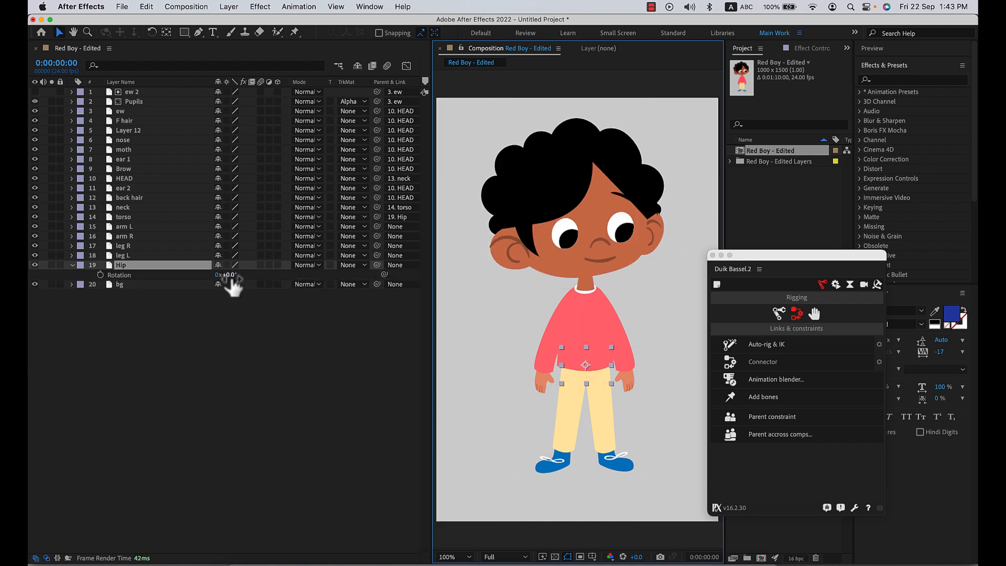
pyautogui.moveTo(229, 275)
pyautogui.mouseDown()
pyautogui.moveTo(221, 277)
pyautogui.moveTo(239, 278)
pyautogui.mouseUp()
pyautogui.press('super+z')
pyautogui.press('r')
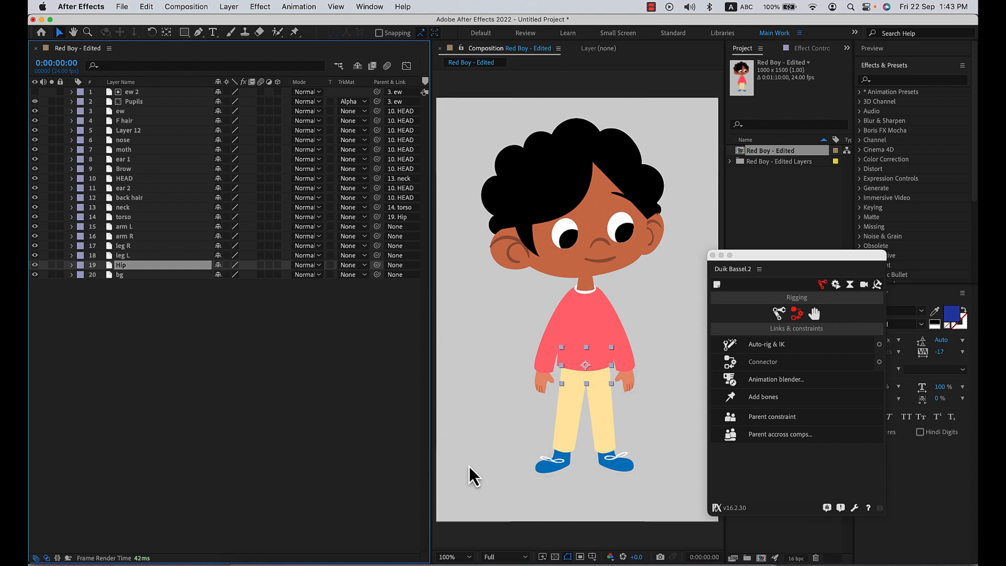
# Add a null object to the composition and place it just below the character's feet.
pyautogui.click(187, 337)
pyautogui.rightClick(222, 340)
pyautogui.moveTo(271, 348)
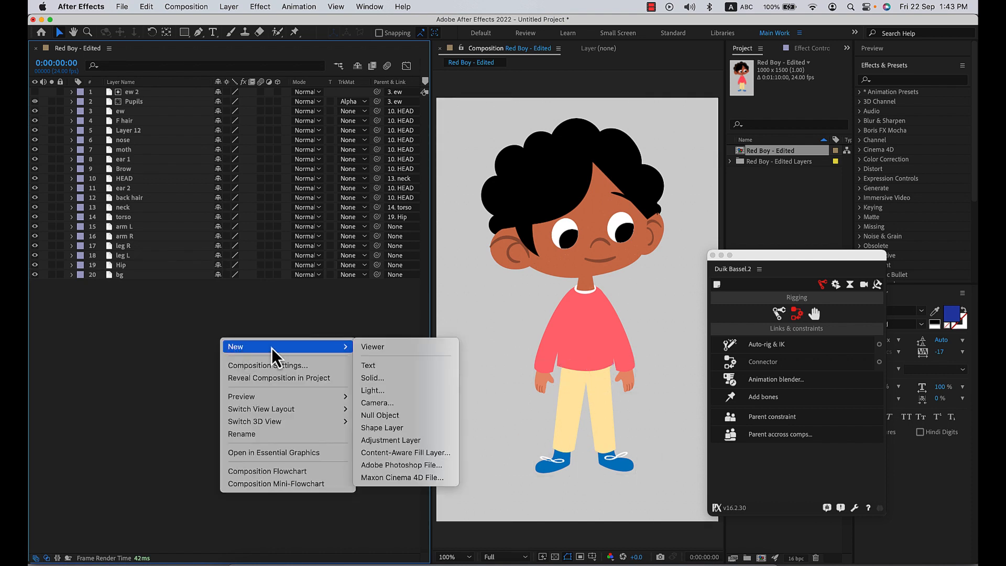
pyautogui.click(372, 417)
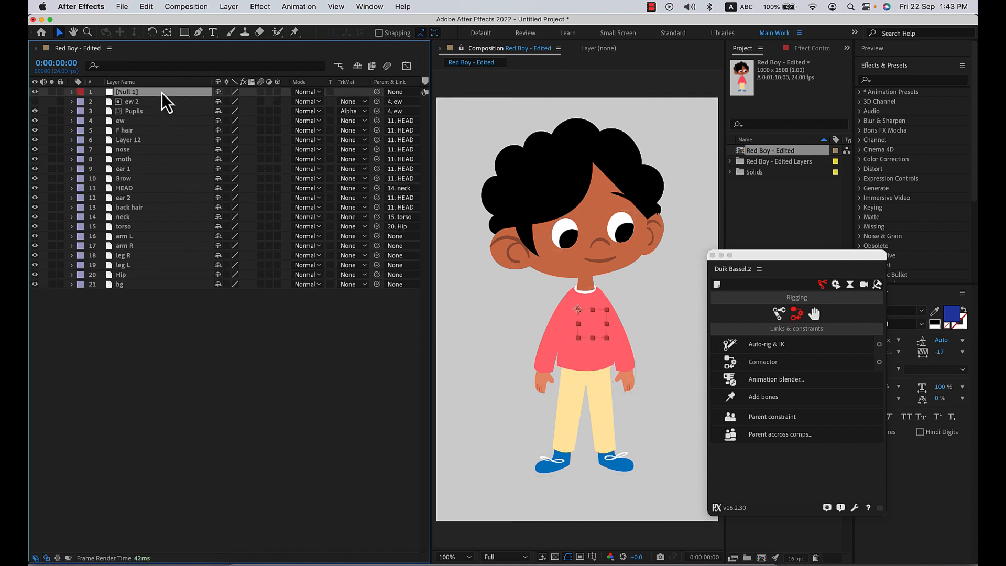
pyautogui.moveTo(590, 325); pyautogui.dragTo(594, 493)
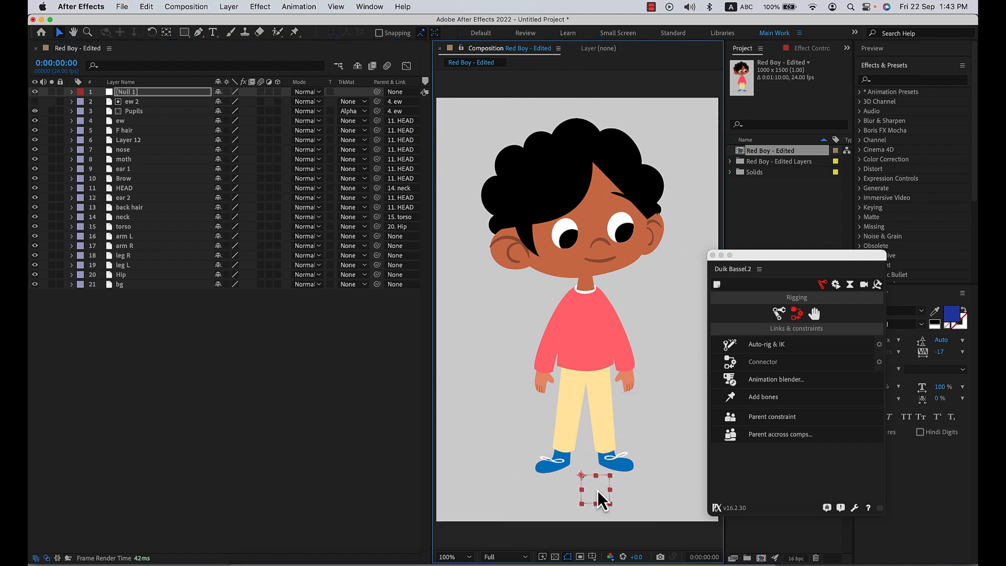
# Rename the new null layer as Main and collapse its properties.
pyautogui.click(160, 96)
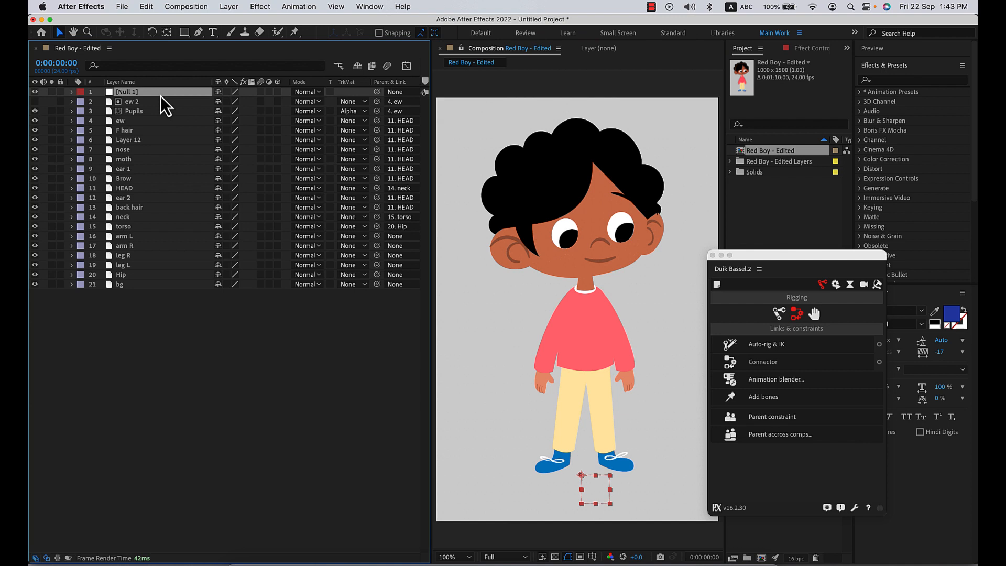
pyautogui.press('a')
pyautogui.press('Return')
pyautogui.write('Main')
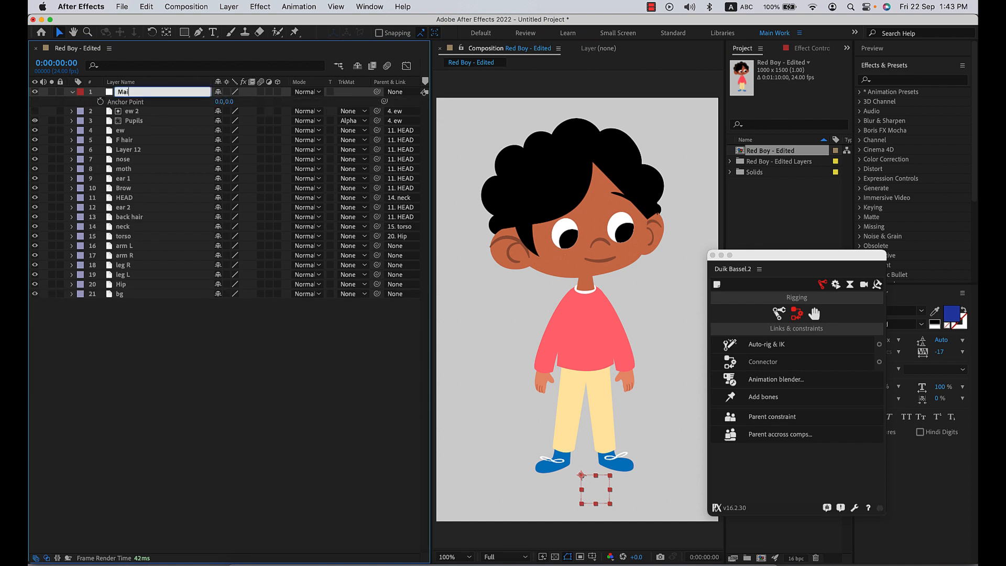
pyautogui.press('Return')
pyautogui.click(73, 92)
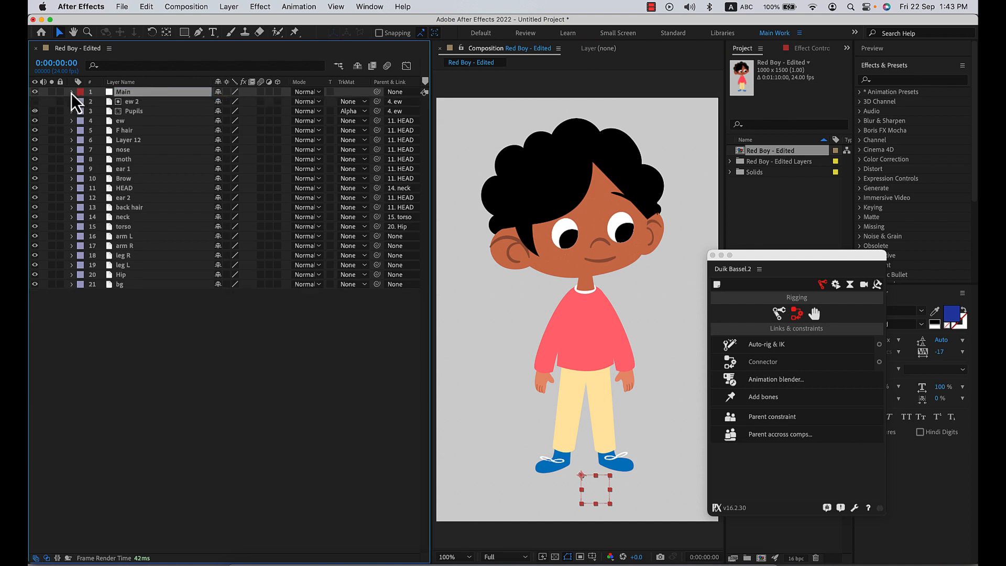
# Parent the leg R, leg L and Hip layers to Main and test moving the Main null.
pyautogui.moveTo(135, 258); pyautogui.dragTo(158, 275)
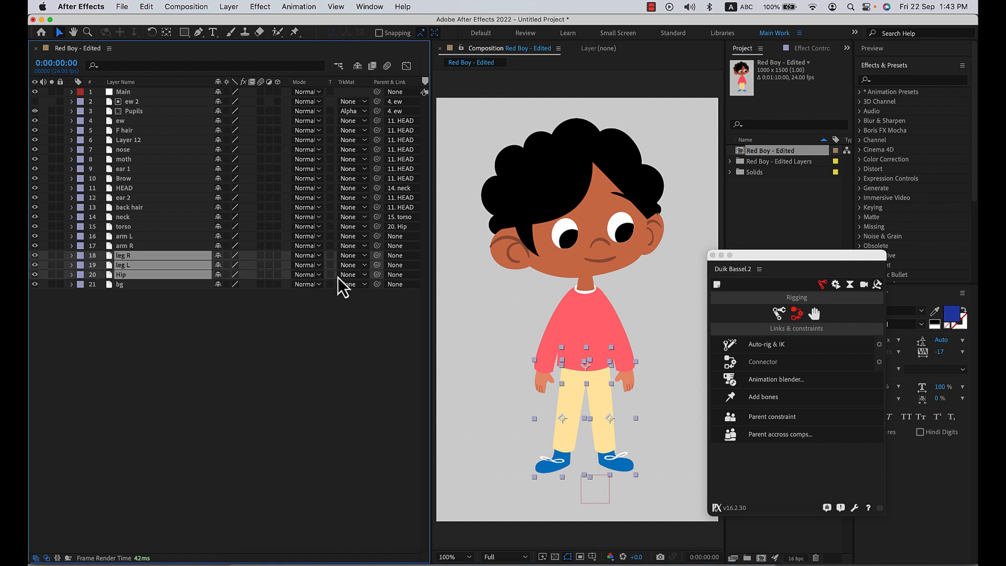
pyautogui.moveTo(377, 266); pyautogui.dragTo(229, 186)
pyautogui.moveTo(136, 95); pyautogui.dragTo(139, 96)
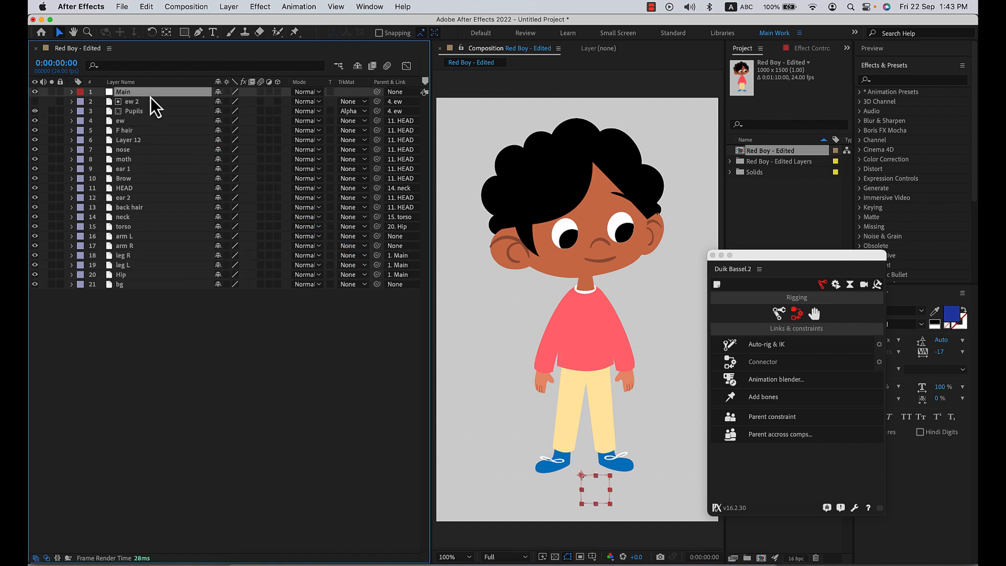
pyautogui.moveTo(576, 495); pyautogui.dragTo(603, 484)
pyautogui.click(263, 375)
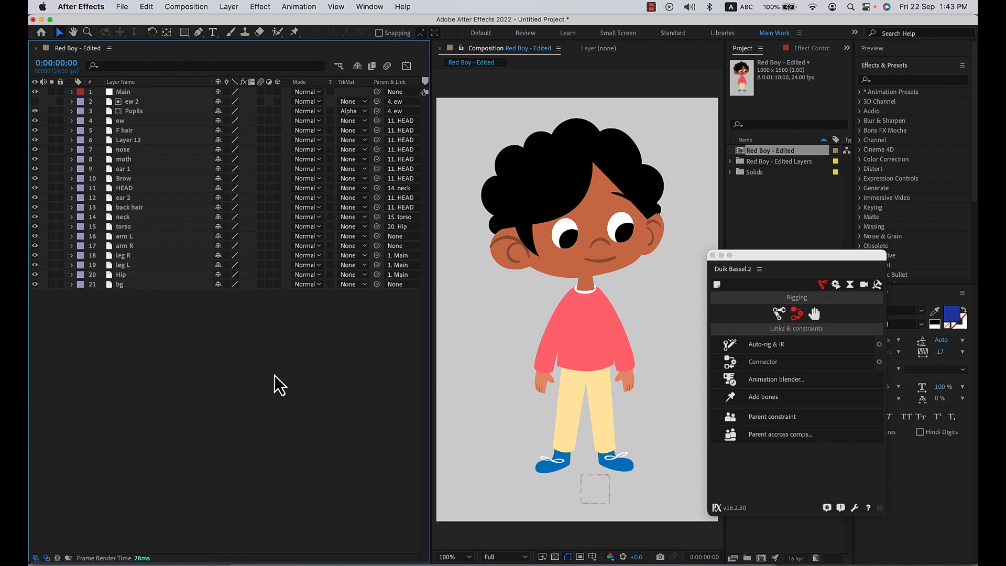
# Place puppet position pins on the shoulder, elbow and wrist of arm R and expand the pin list under Mesh 1's Deform.
pyautogui.click(543, 369)
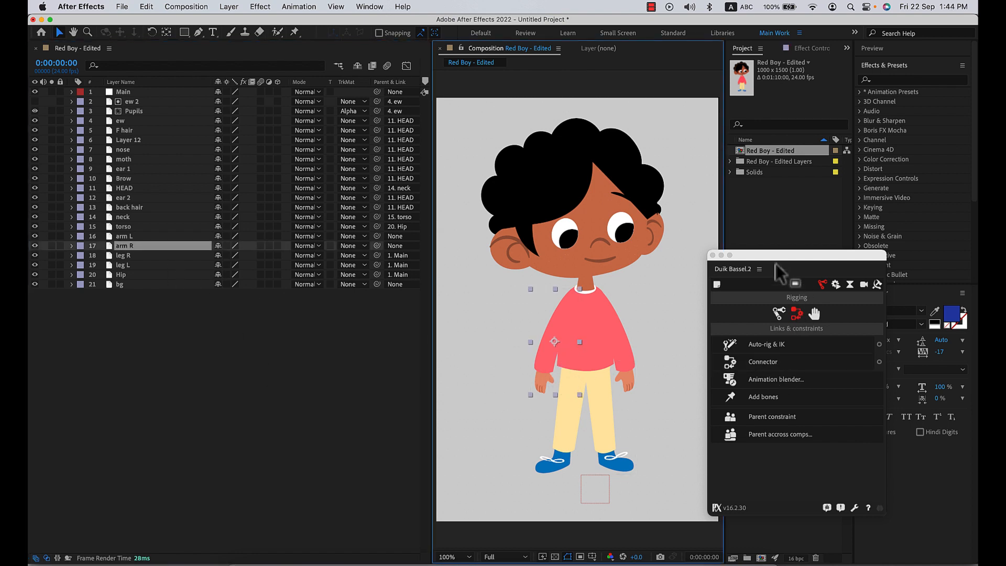
pyautogui.moveTo(766, 257); pyautogui.dragTo(760, 243)
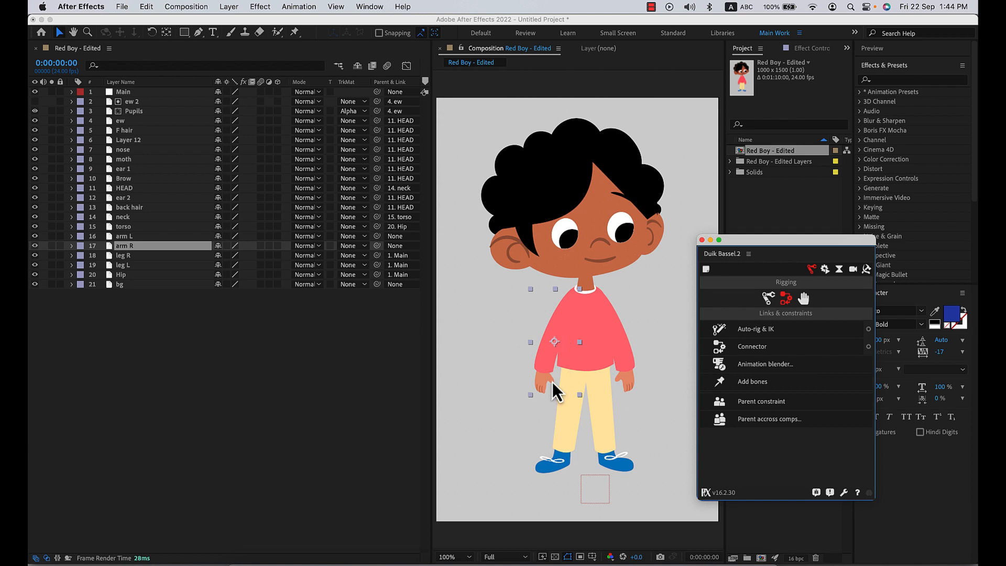
pyautogui.click(295, 34)
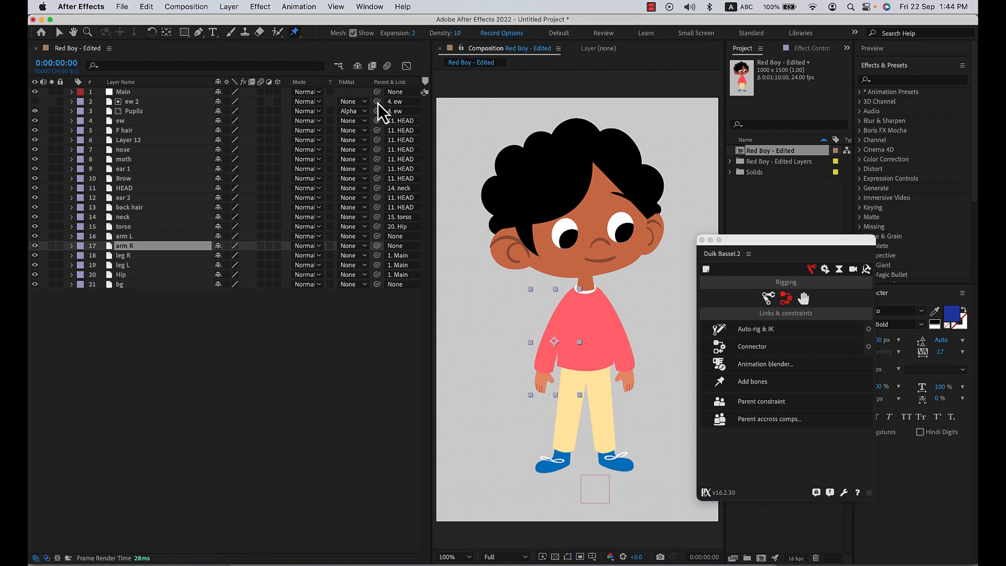
pyautogui.click(569, 299)
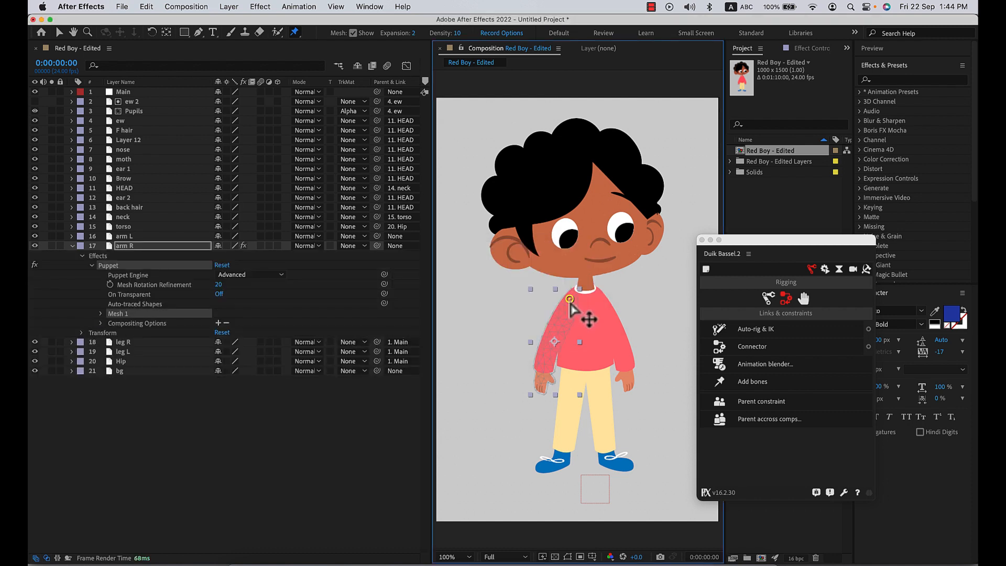
pyautogui.click(553, 337)
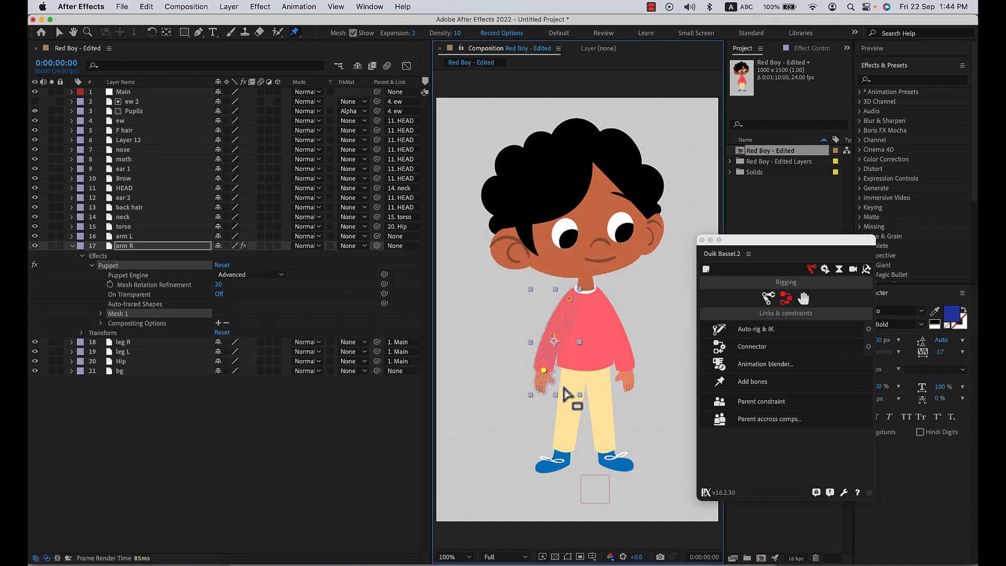
pyautogui.click(544, 370)
pyautogui.click(101, 313)
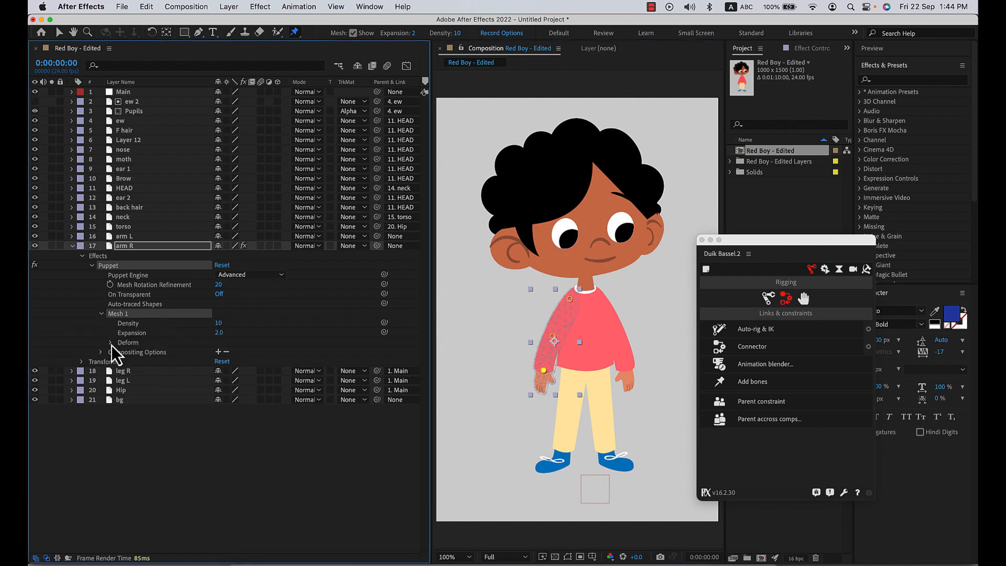
pyautogui.click(110, 343)
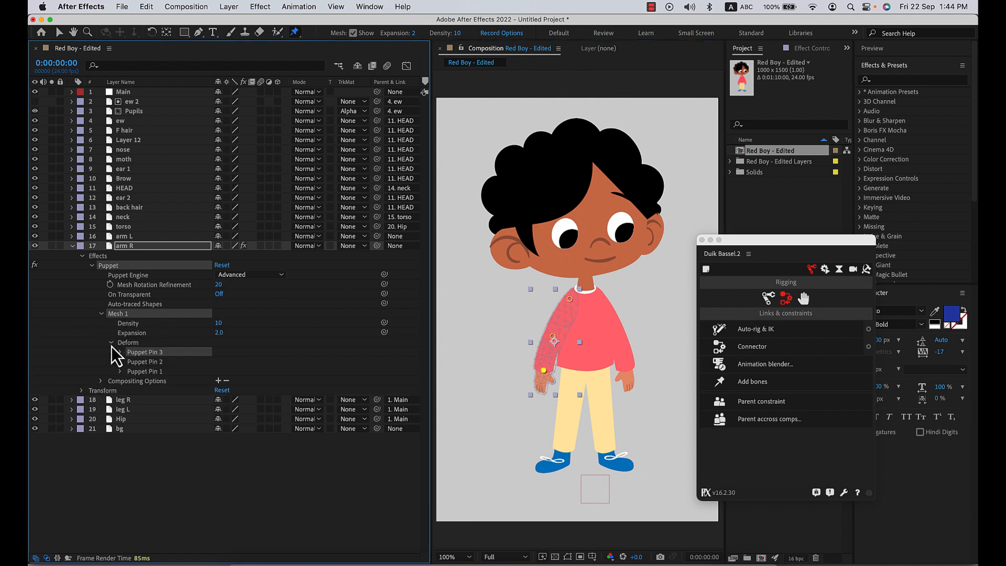
# Check which joint each arm R puppet pin controls and rename the shoulder pin, Puppet Pin 1, as RH1.
pyautogui.click(157, 372)
pyautogui.click(158, 363)
pyautogui.click(159, 354)
pyautogui.click(156, 372)
pyautogui.rightClick(172, 373)
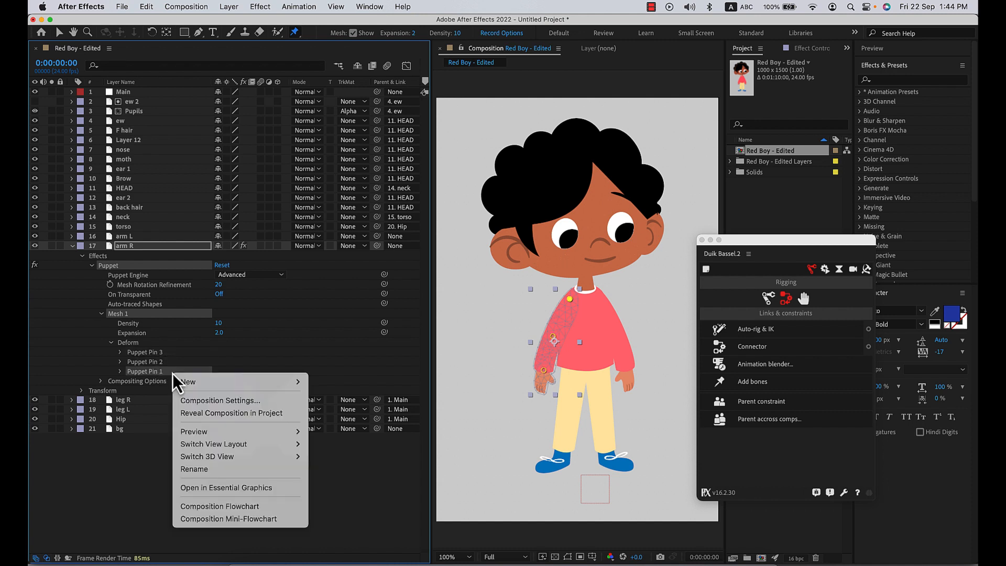
pyautogui.click(221, 468)
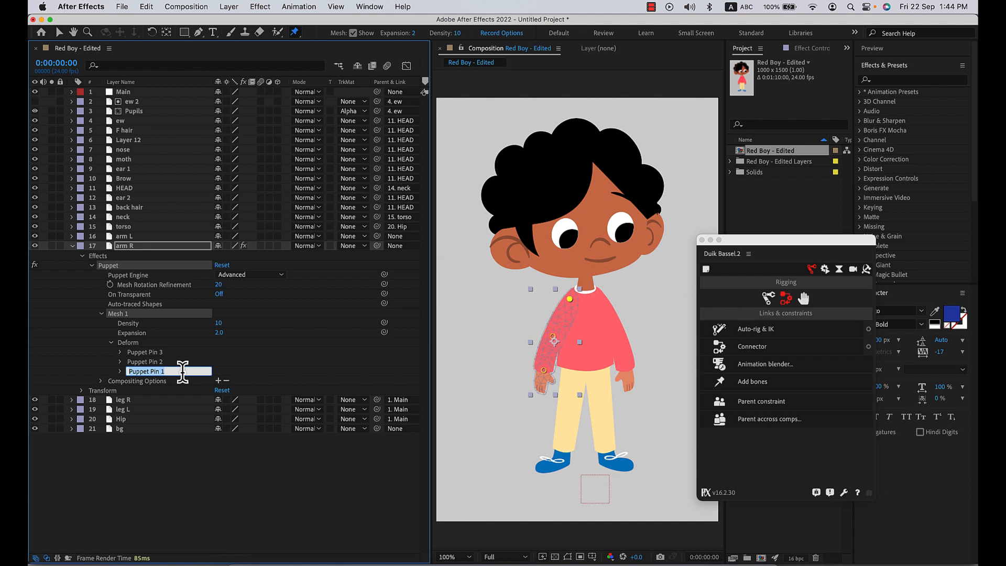
pyautogui.write('RH1')
pyautogui.press('Return')
# Rename the elbow pin, Puppet Pin 2, as RH2 and the wrist pin, Puppet Pin 3, as RH3.
pyautogui.rightClick(157, 363)
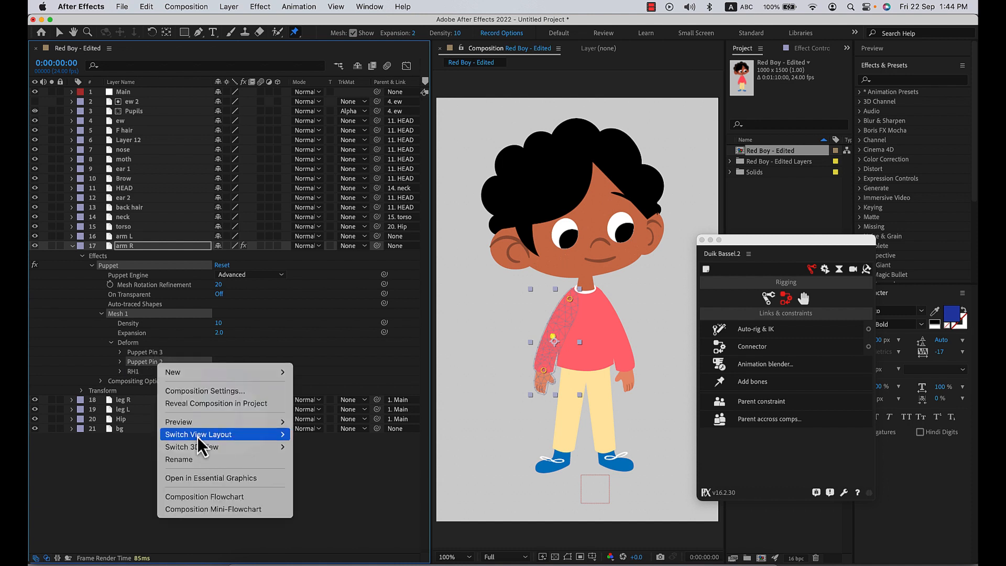
pyautogui.click(197, 459)
pyautogui.write('RH2')
pyautogui.press('Return')
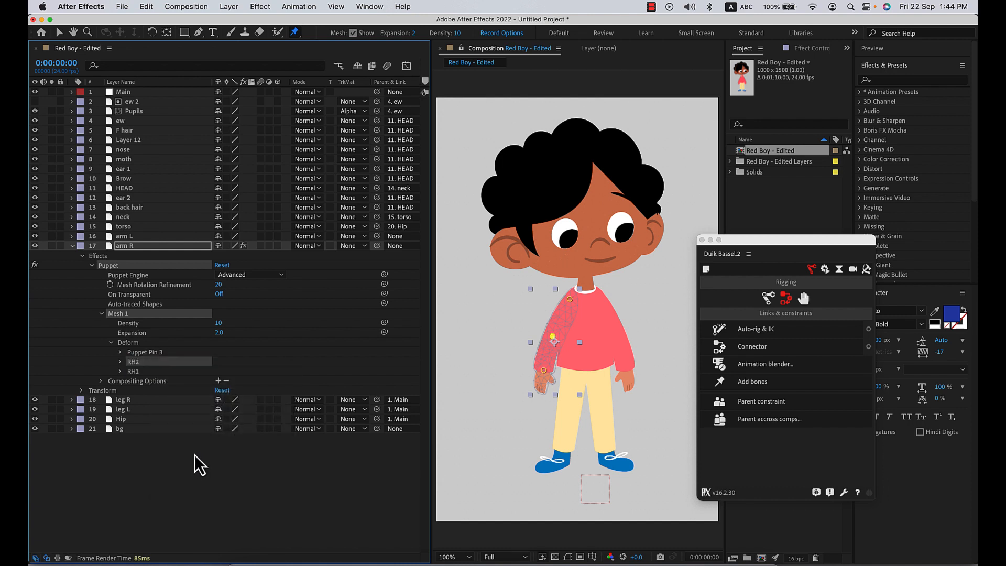
pyautogui.rightClick(171, 354)
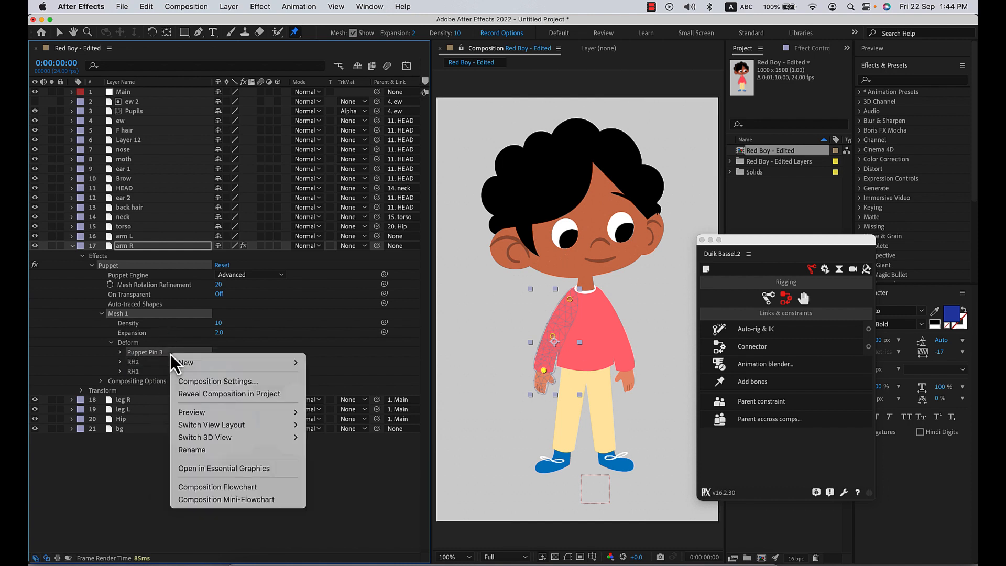
pyautogui.click(207, 448)
pyautogui.write('RH3')
pyautogui.press('Return')
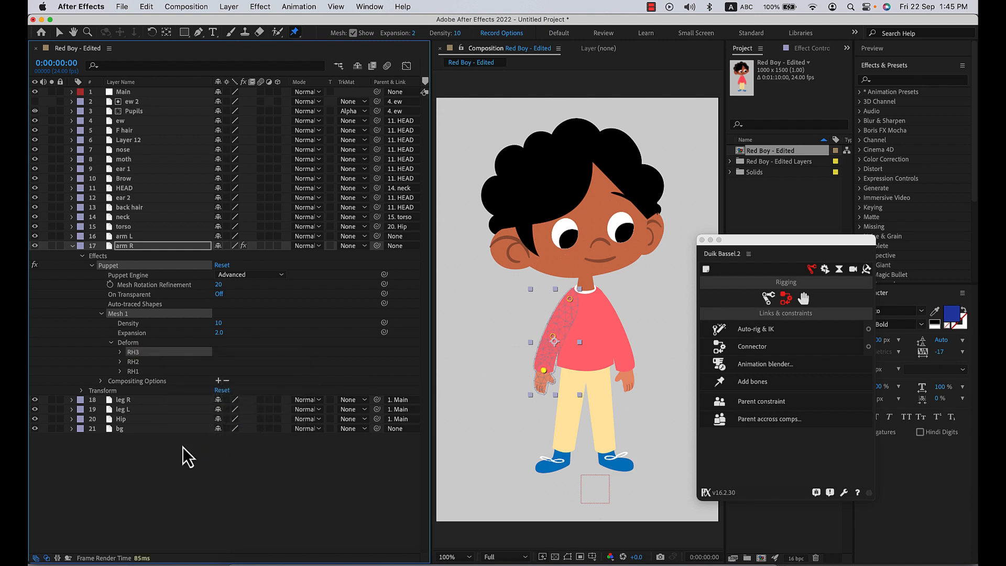
# Add Duik bones to the RH1, RH2 and RH3 pins together and collapse the arm R layer's properties.
pyautogui.keyDown('shift'); pyautogui.click(143, 372); pyautogui.keyUp('shift')
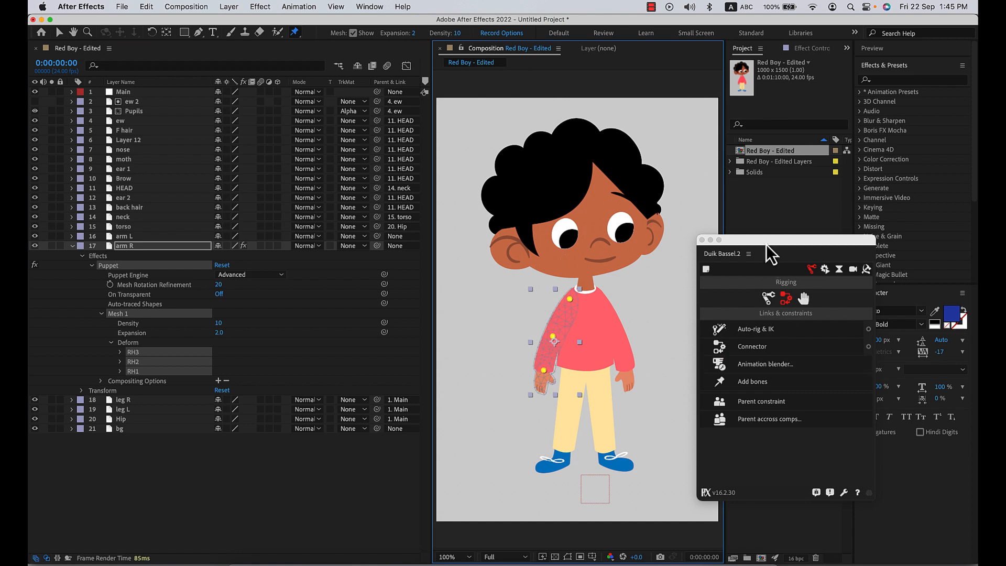
pyautogui.click(775, 385)
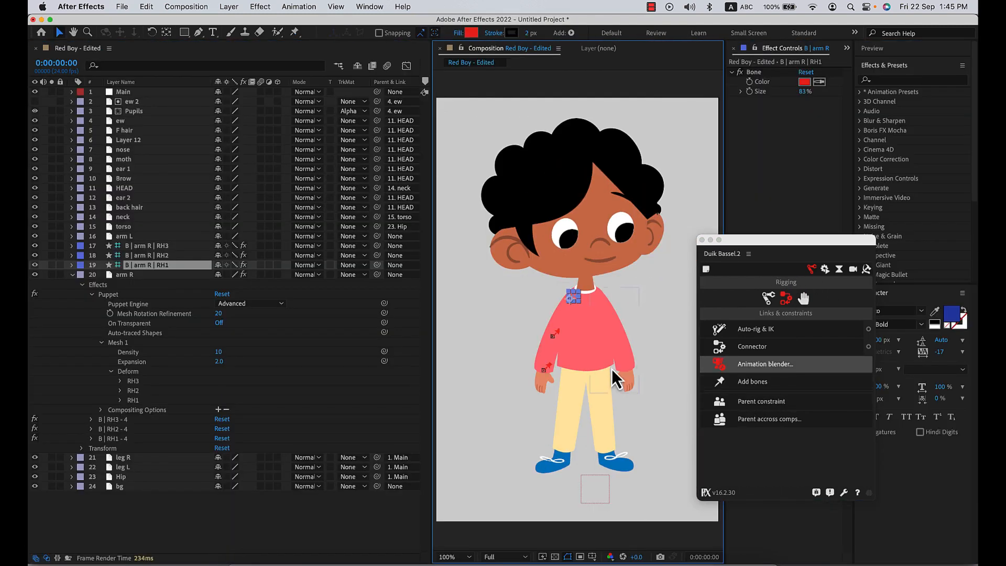
pyautogui.click(546, 366)
pyautogui.moveTo(546, 367)
pyautogui.mouseDown()
pyautogui.moveTo(518, 366)
pyautogui.moveTo(521, 352)
pyautogui.moveTo(544, 372)
pyautogui.moveTo(527, 370)
pyautogui.moveTo(544, 368)
pyautogui.mouseUp()
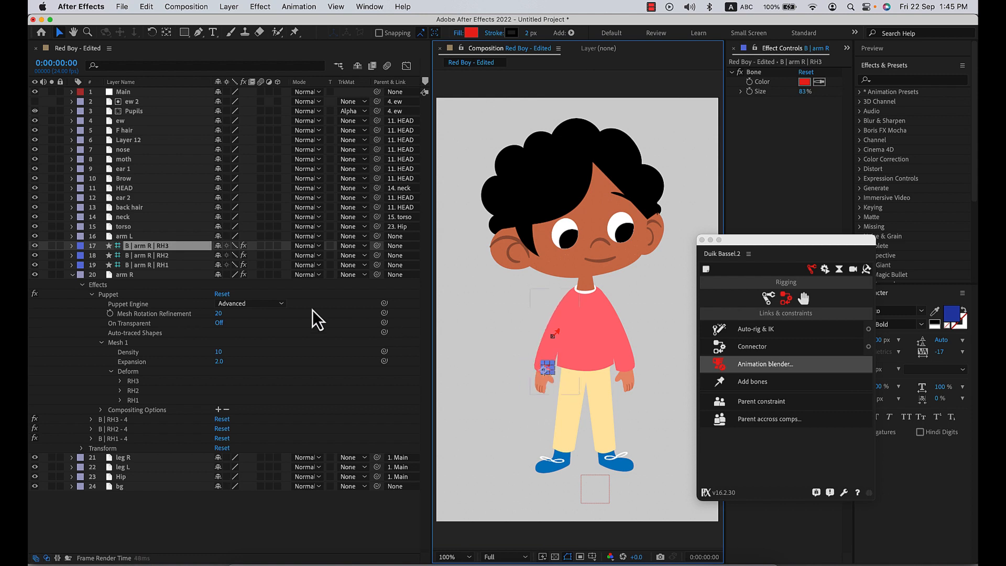
pyautogui.keyDown('shift'); pyautogui.click(143, 265); pyautogui.keyUp('shift')
pyautogui.click(72, 274)
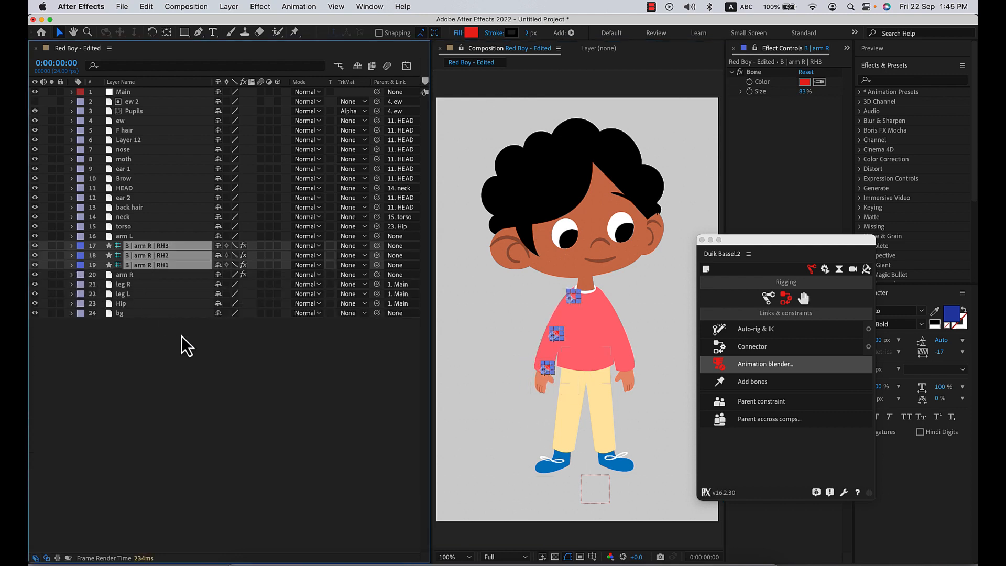
pyautogui.click(188, 347)
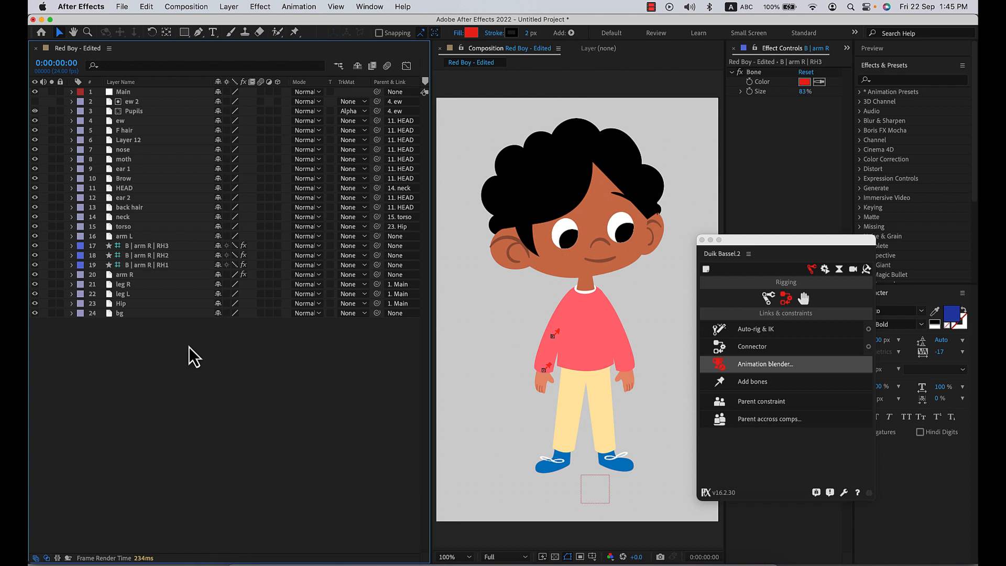
# Parent the B | arm R | RH1 shoulder bone to the torso layer.
pyautogui.click(168, 250)
pyautogui.click(171, 266)
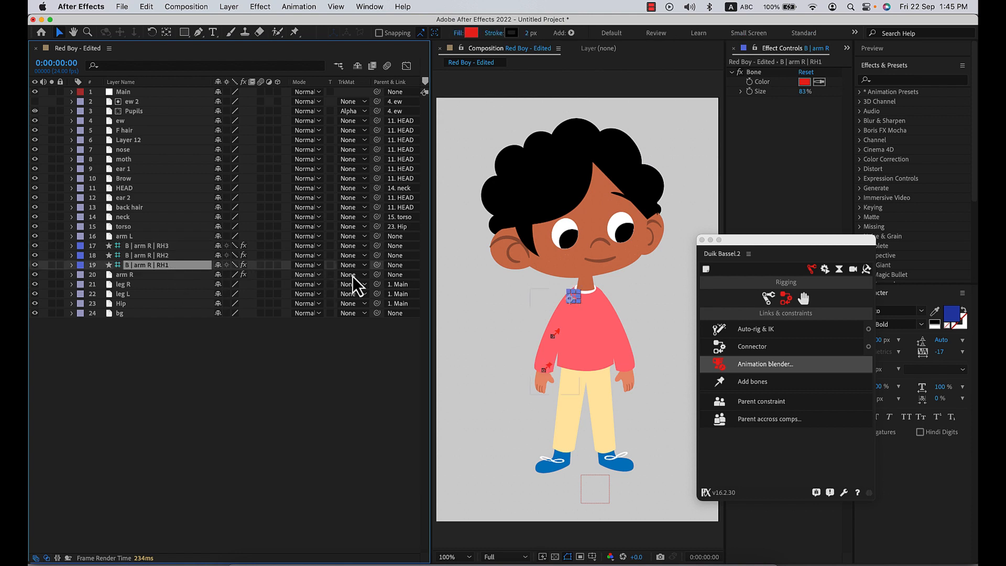
pyautogui.moveTo(377, 265); pyautogui.dragTo(135, 227)
pyautogui.click(145, 228)
# Apply Duik's Auto-rig & IK to the RH3, RH2 and RH1 bones of arm R and test moving the hand controller.
pyautogui.click(164, 249)
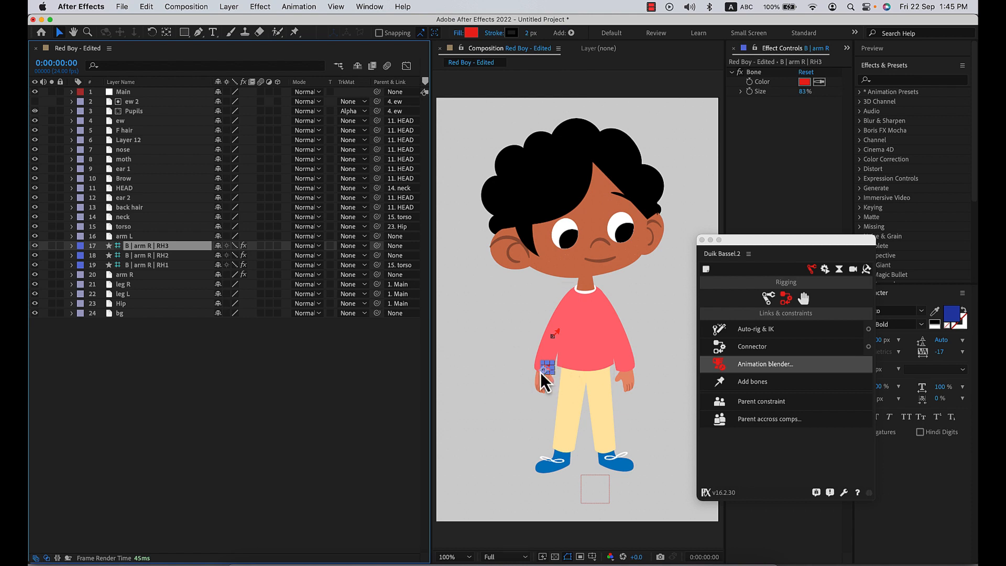
pyautogui.keyDown('shift'); pyautogui.click(171, 257); pyautogui.keyUp('shift')
pyautogui.keyDown('shift'); pyautogui.click(175, 266); pyautogui.keyUp('shift')
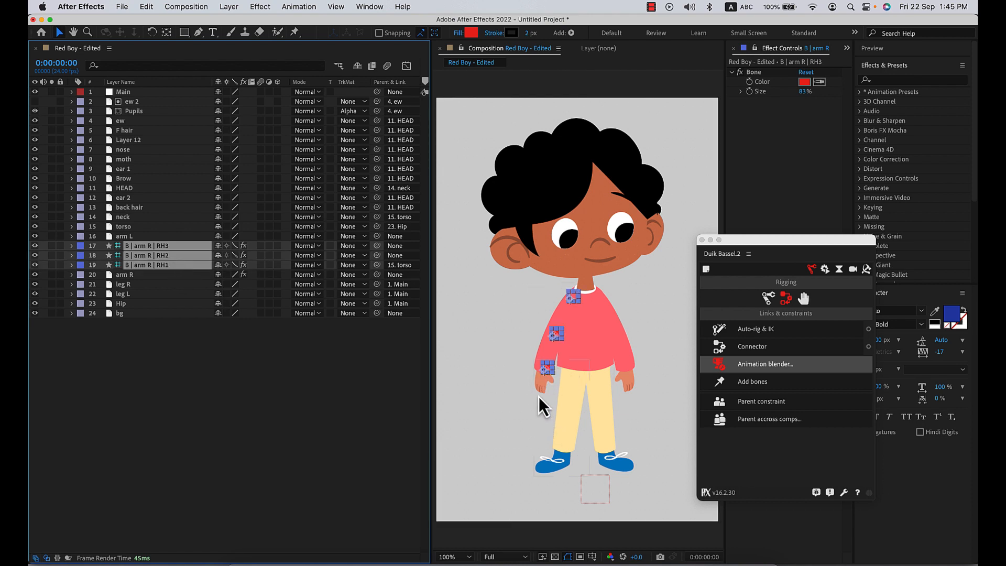
pyautogui.click(798, 333)
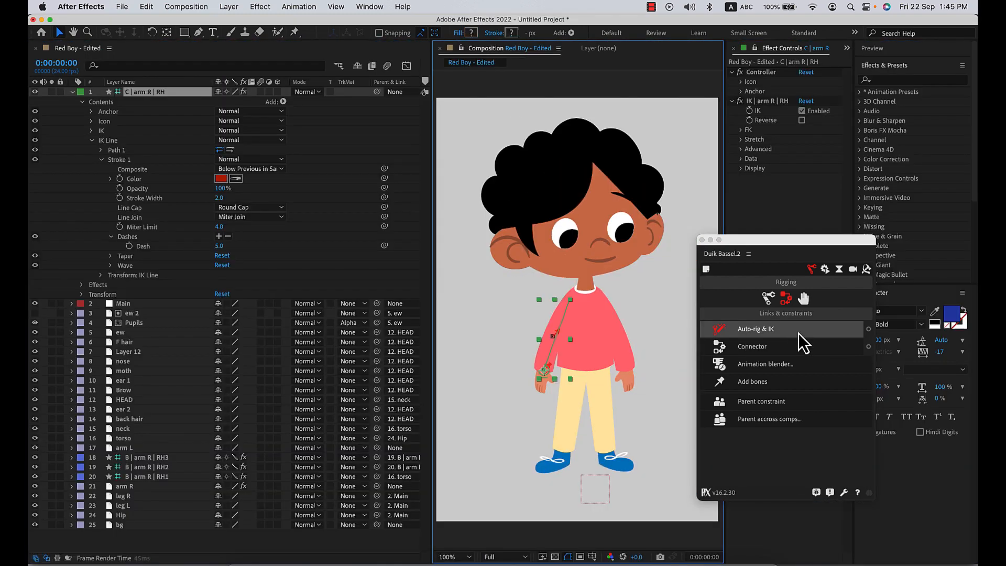
pyautogui.moveTo(544, 379); pyautogui.dragTo(540, 342)
# Parent the C | arm R | RH controller to torso and move the torso's anchor point down to the waist.
pyautogui.click(71, 92)
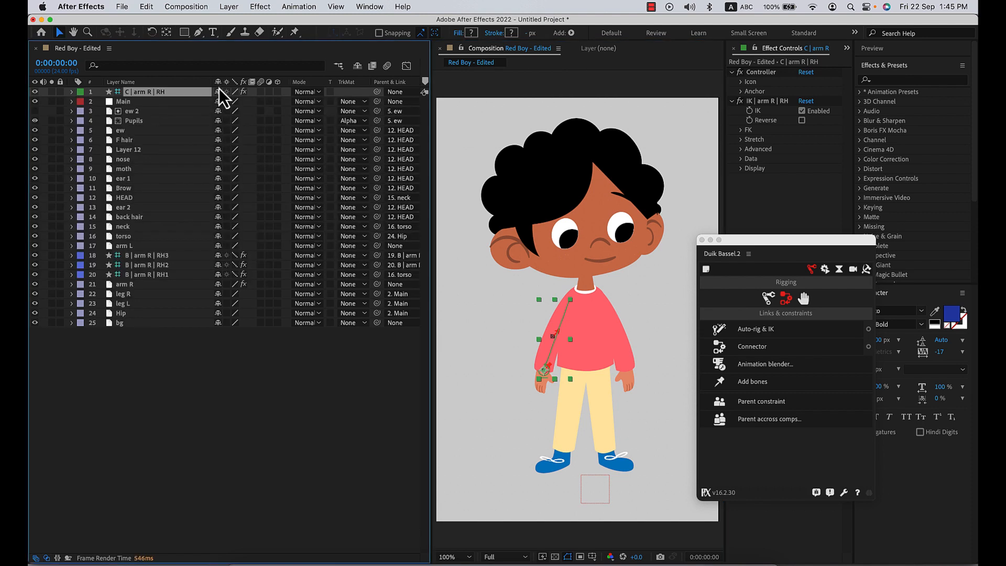
pyautogui.moveTo(377, 92); pyautogui.dragTo(139, 240)
pyautogui.click(146, 238)
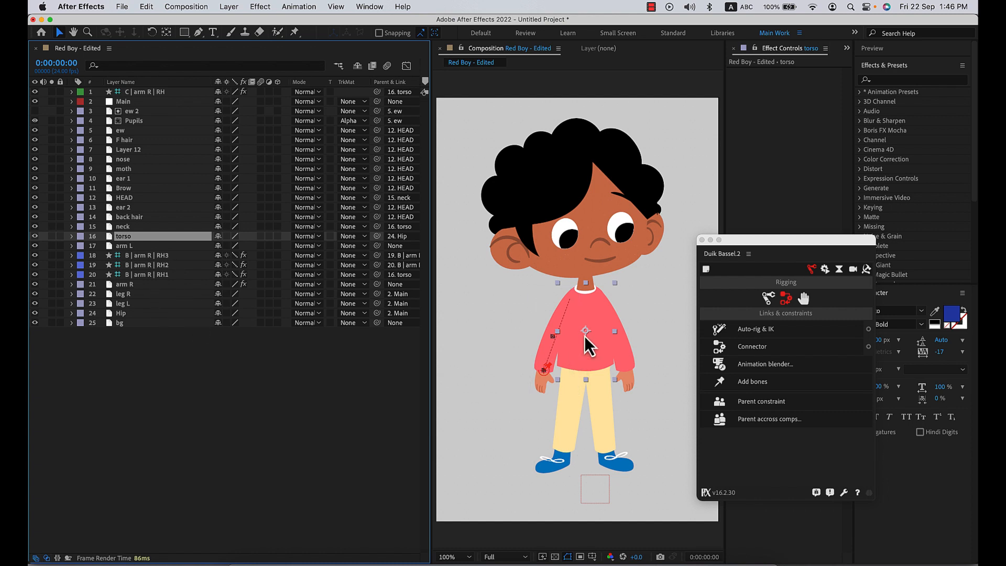
pyautogui.press('r')
pyautogui.press('y')
pyautogui.moveTo(586, 330); pyautogui.dragTo(587, 365)
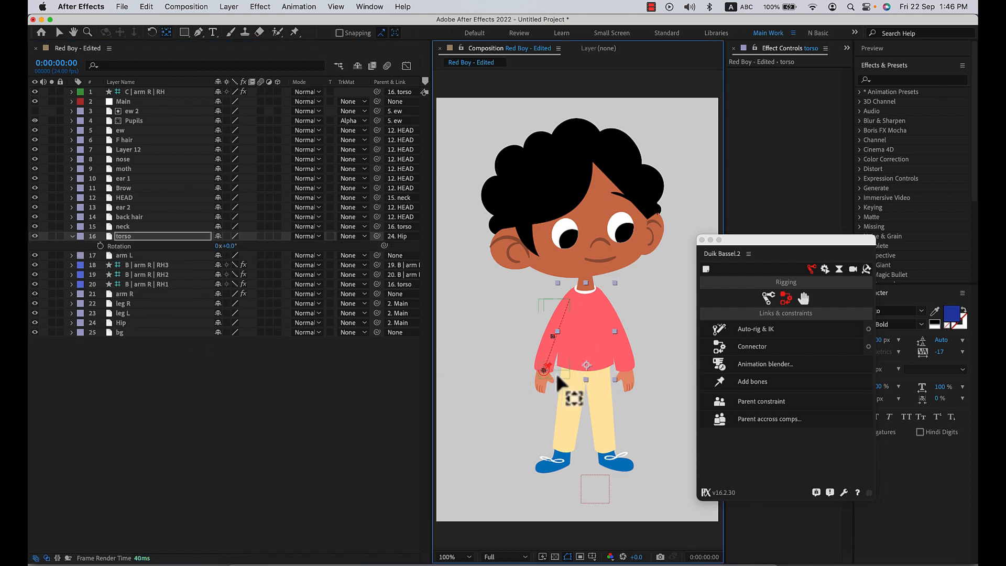
pyautogui.press('v')
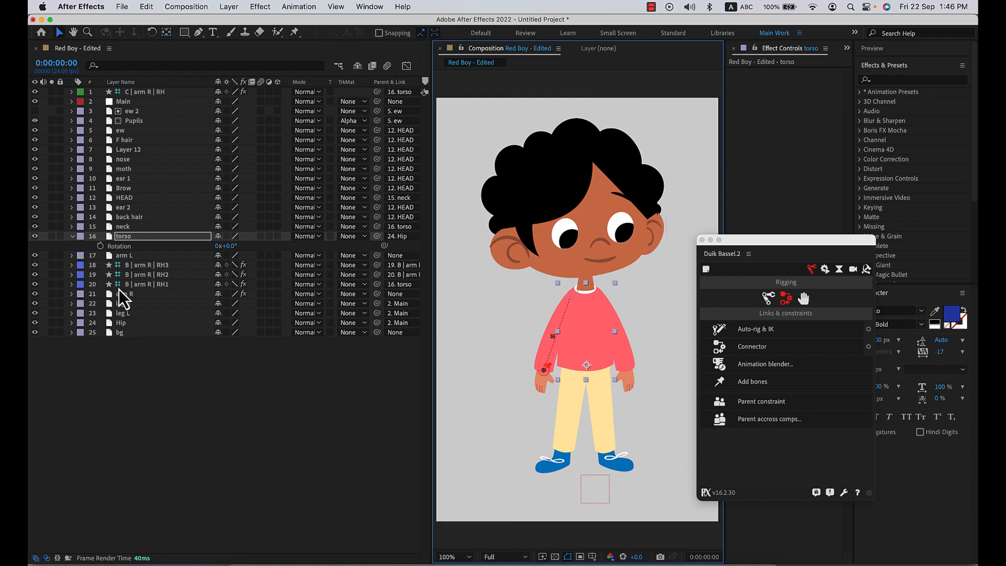
# Test the rig by rotating the Hip layer and moving the right hand controller, undoing each change.
pyautogui.click(130, 323)
pyautogui.press('r')
pyautogui.moveTo(229, 332); pyautogui.dragTo(258, 335)
pyautogui.press('super+z')
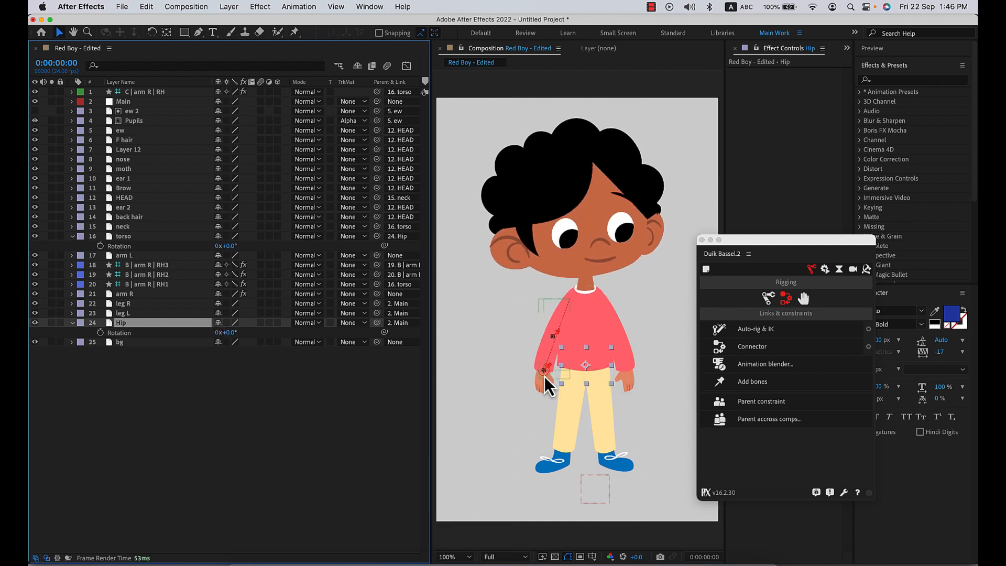
pyautogui.moveTo(545, 376)
pyautogui.mouseDown()
pyautogui.moveTo(498, 340)
pyautogui.moveTo(541, 362)
pyautogui.mouseUp()
pyautogui.press('super+z')
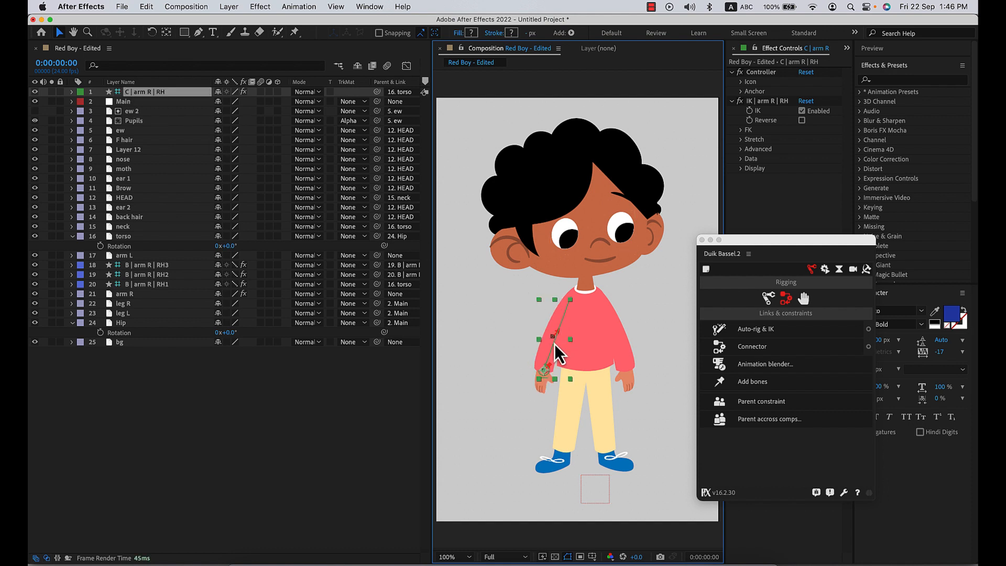
# Turn off visibility of the three arm R bone layers, mark them shy and hide shy layers in the timeline.
pyautogui.click(157, 266)
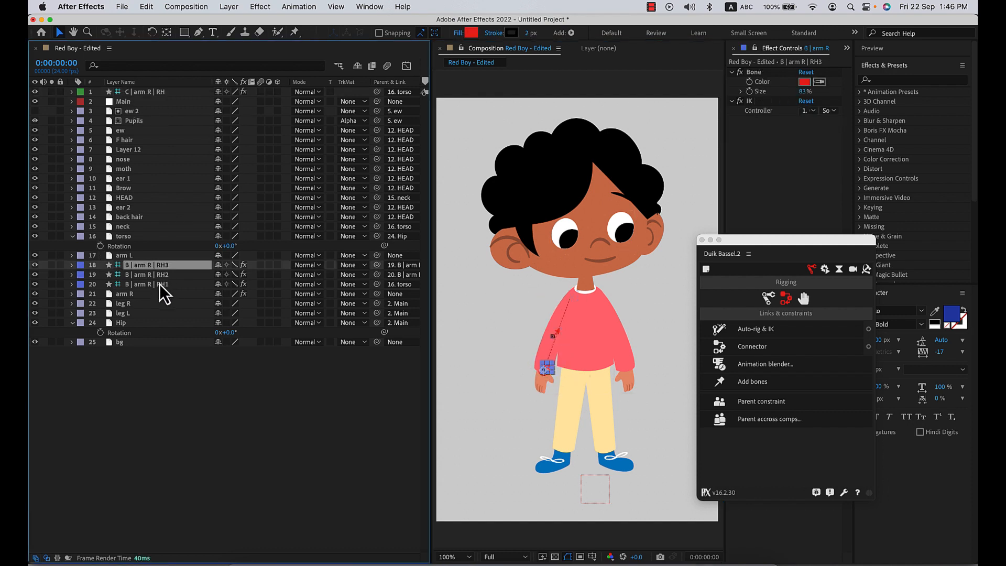
pyautogui.keyDown('shift'); pyautogui.click(160, 284); pyautogui.keyUp('shift')
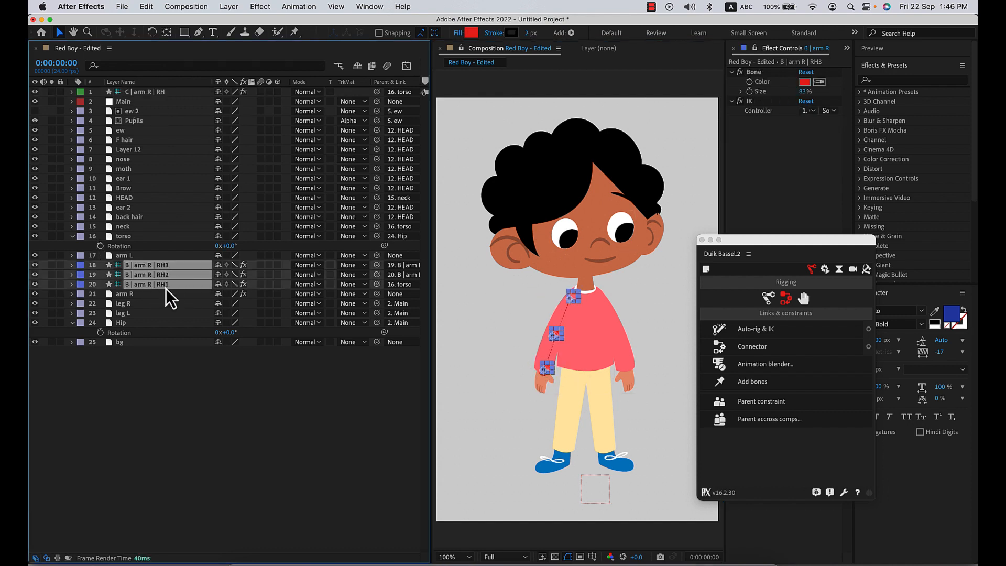
pyautogui.click(36, 269)
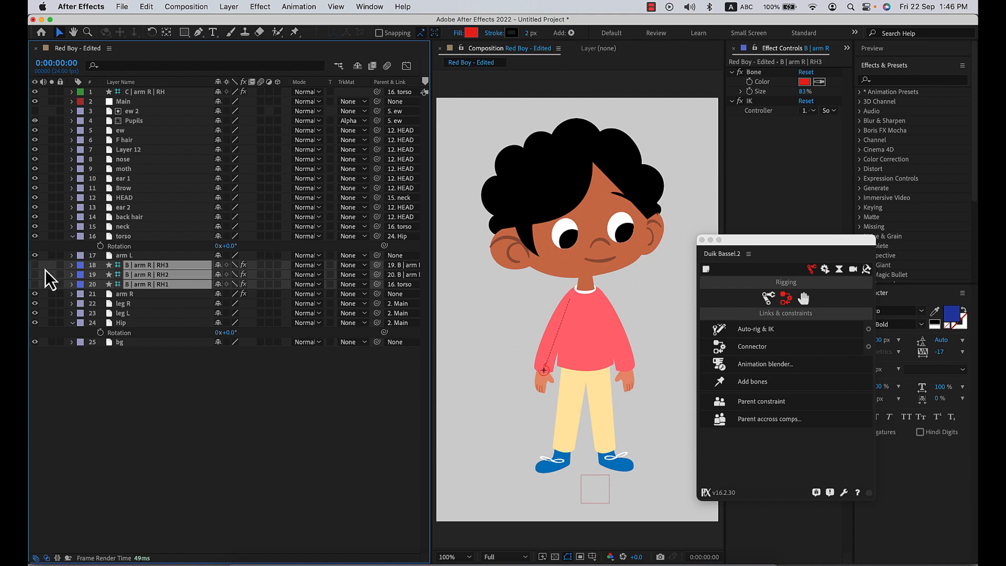
pyautogui.click(219, 268)
pyautogui.click(358, 70)
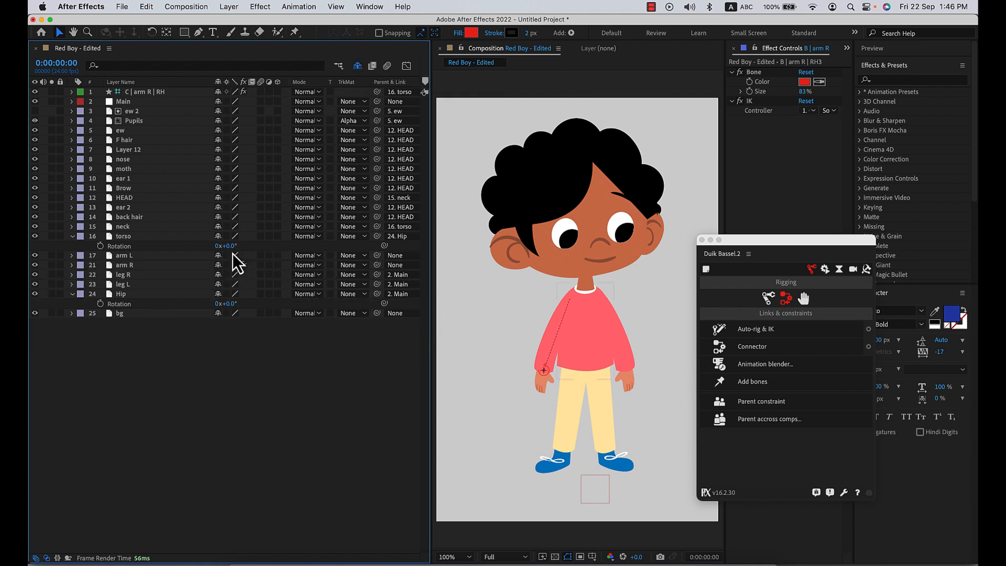
pyautogui.click(222, 342)
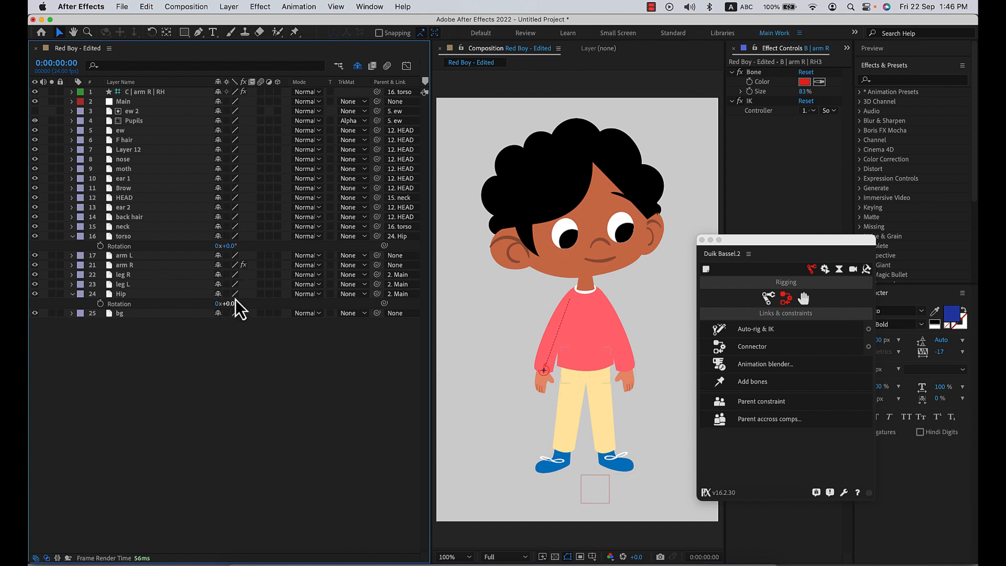
# Show the shy layers, hide them again and test moving the right hand controller.
pyautogui.click(356, 67)
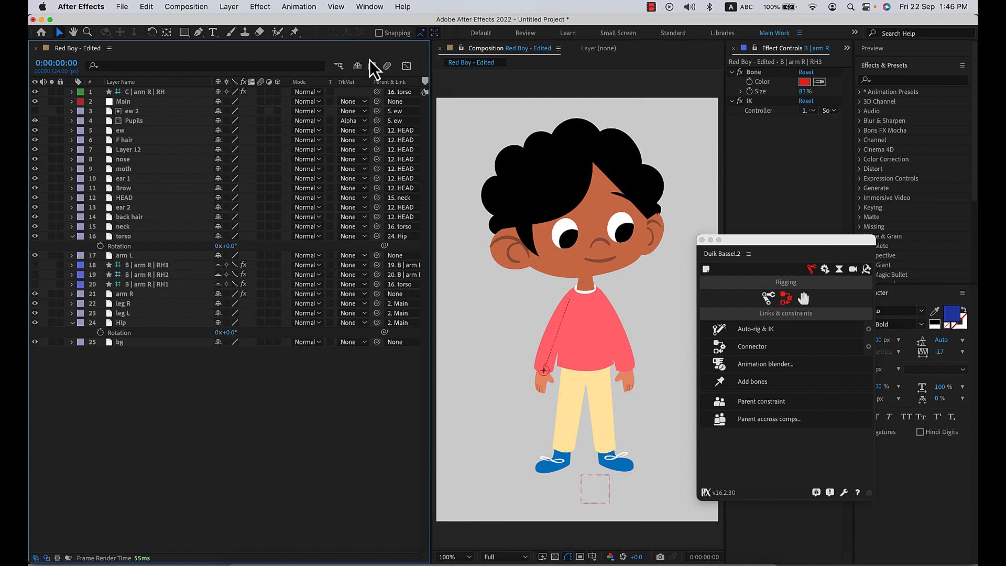
pyautogui.click(357, 66)
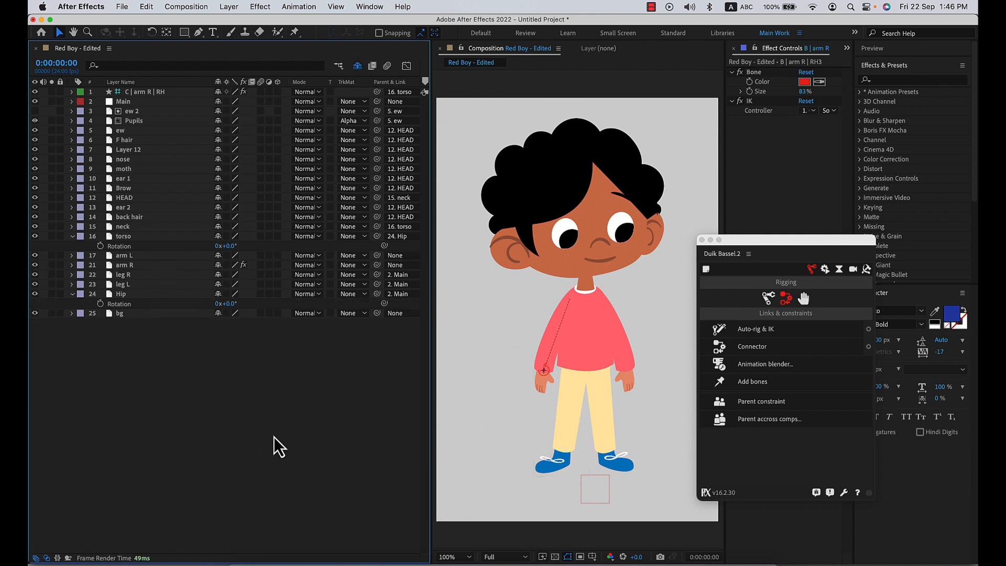
pyautogui.moveTo(543, 381)
pyautogui.mouseDown()
pyautogui.moveTo(529, 361)
pyautogui.moveTo(487, 345)
pyautogui.moveTo(530, 346)
pyautogui.moveTo(486, 365)
pyautogui.moveTo(513, 345)
pyautogui.moveTo(508, 363)
pyautogui.moveTo(543, 371)
pyautogui.mouseUp()
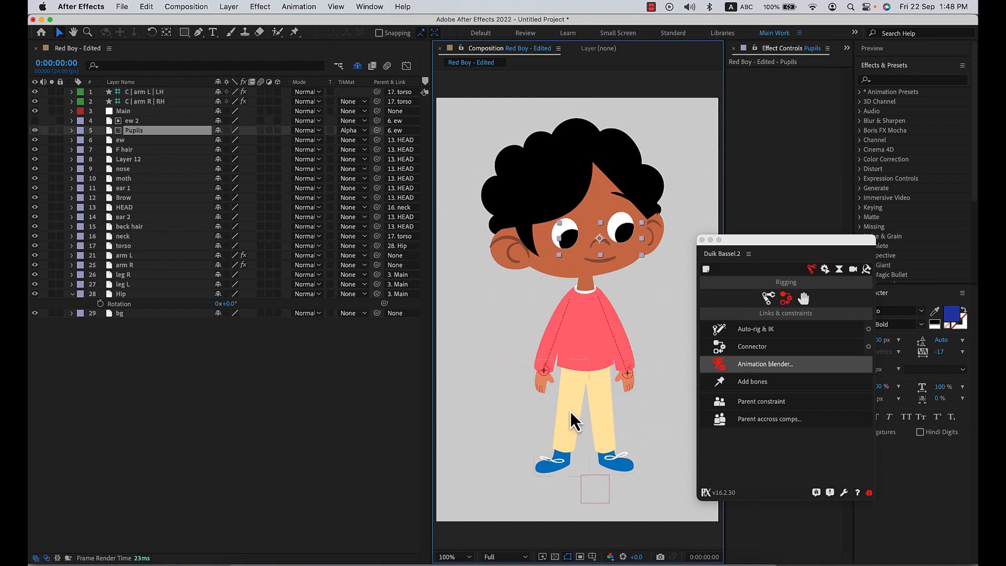
# Move the leg L layer's anchor point up to the hip joint at the top of the leg.
pyautogui.click(612, 466)
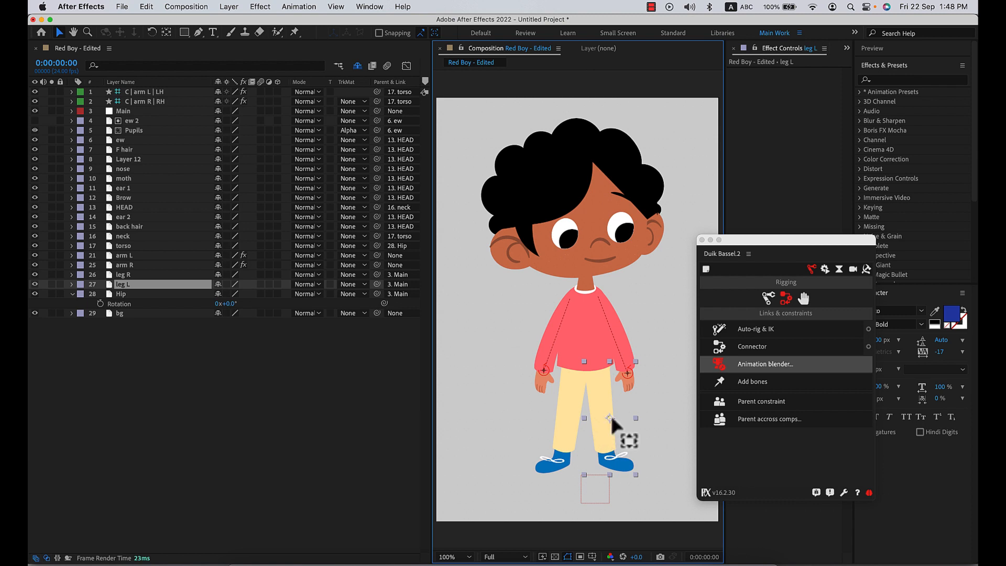
pyautogui.press('y')
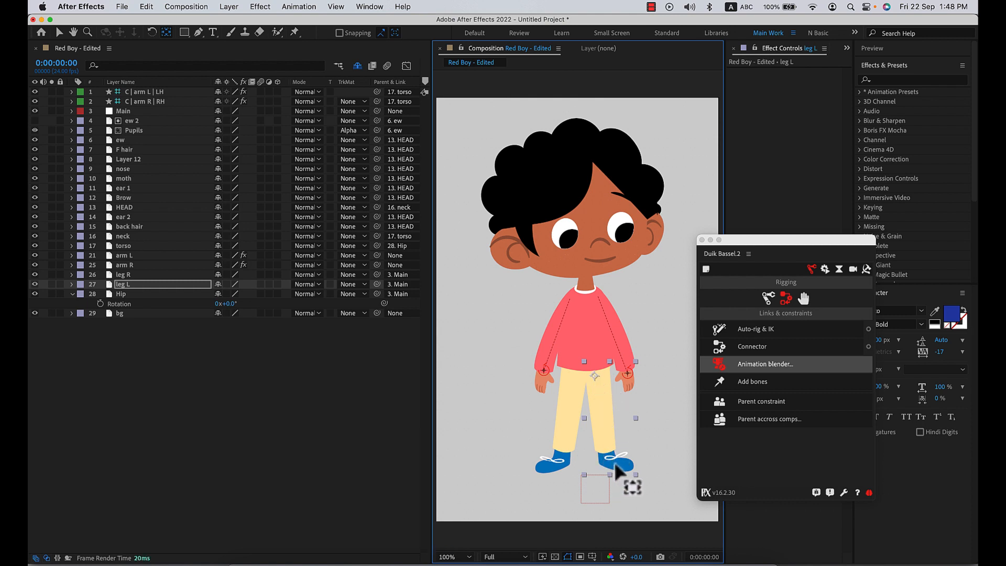
pyautogui.press('v')
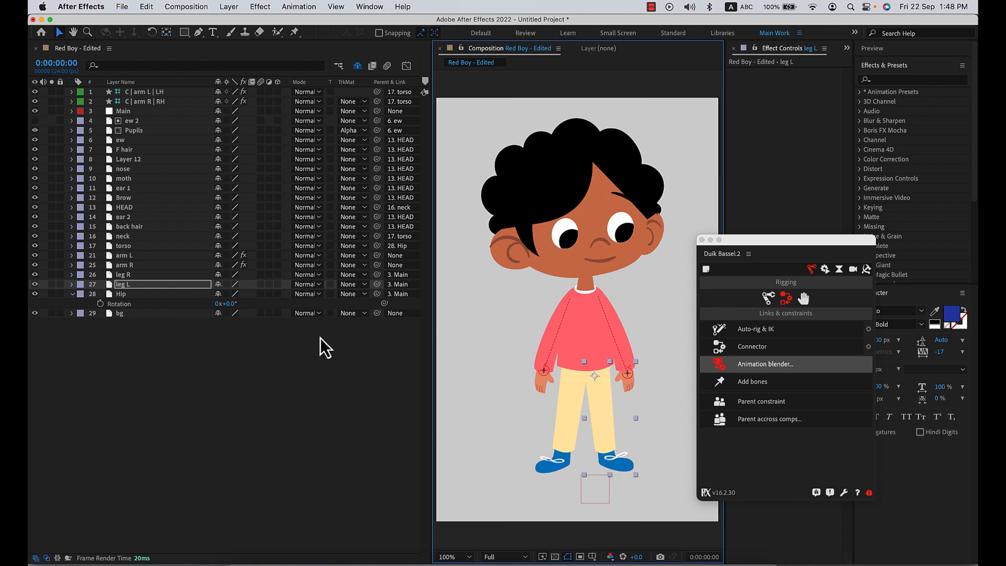
# Place four puppet pins on the leg L layer at the hip, knee, ankle and toe.
pyautogui.click(199, 286)
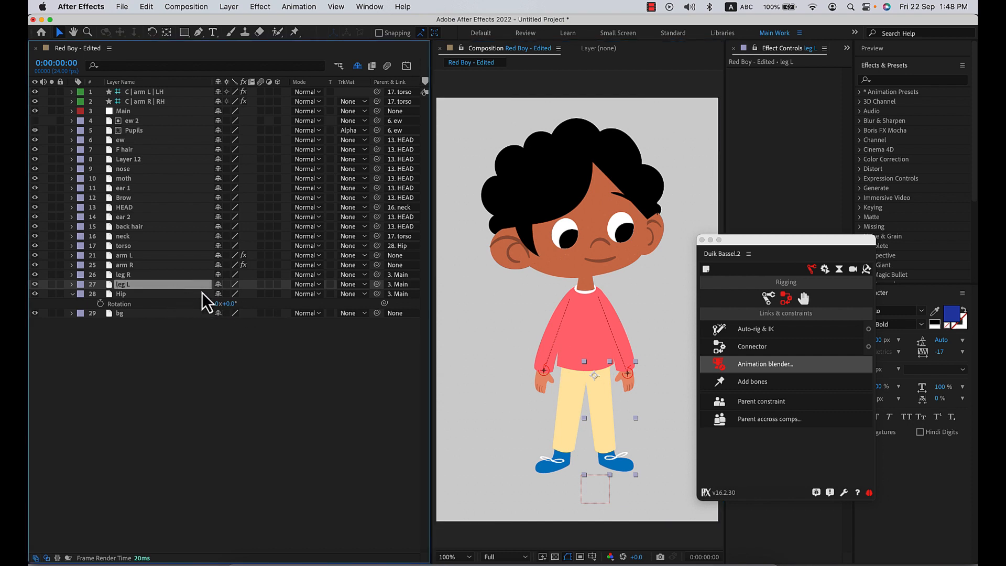
pyautogui.hotkey('ctrl', 'p')
pyautogui.click(597, 368)
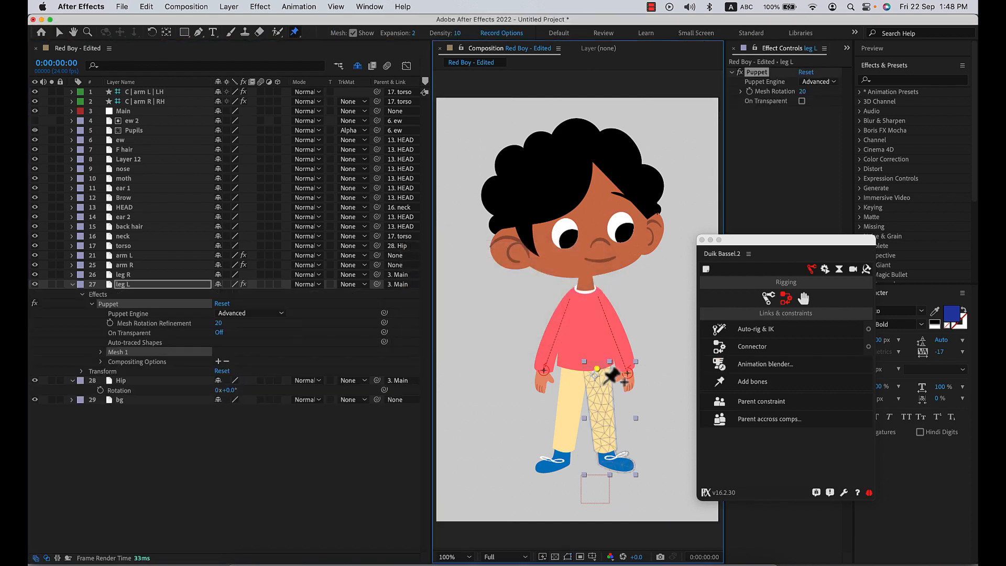
pyautogui.press('super+z')
pyautogui.click(597, 373)
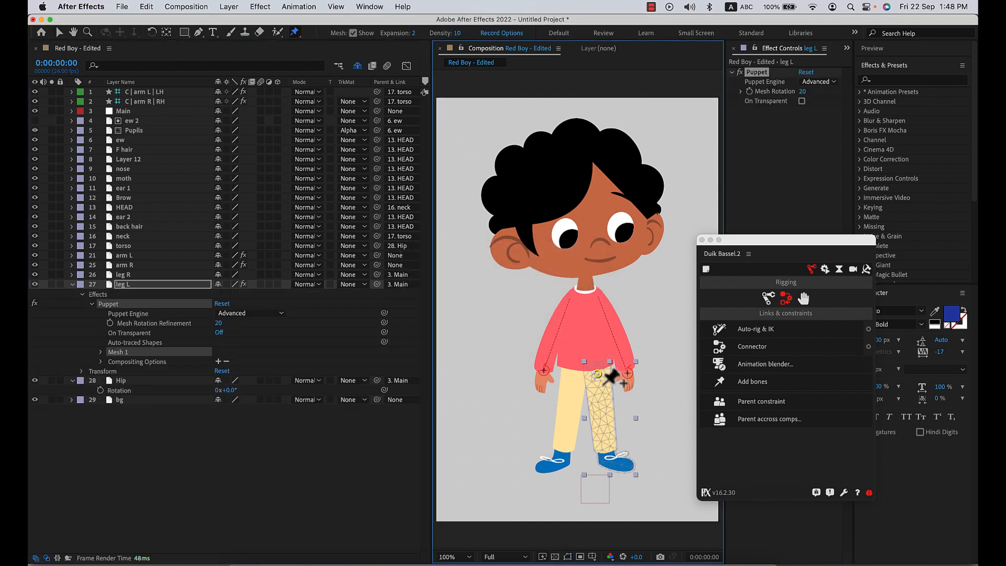
pyautogui.click(602, 413)
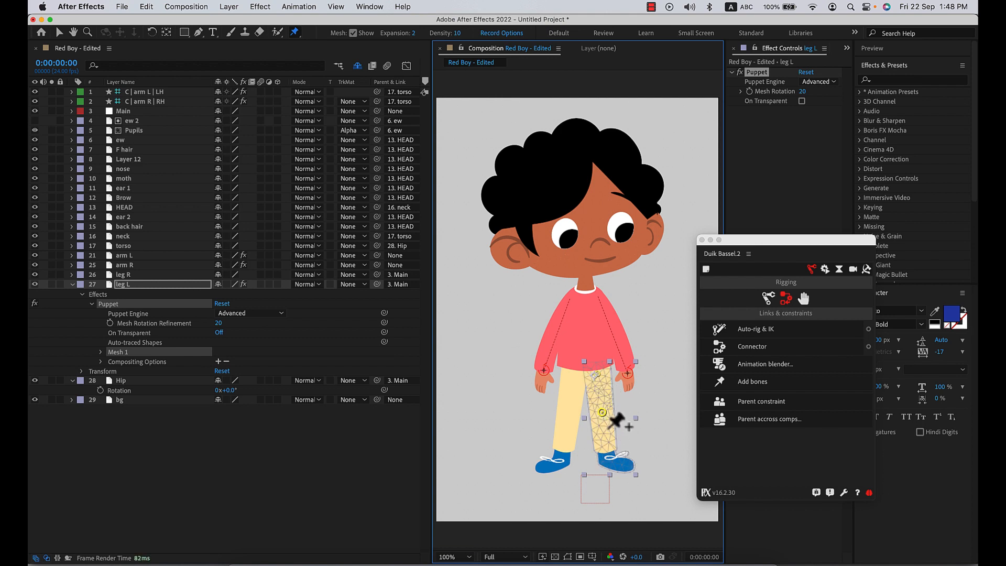
pyautogui.click(626, 462)
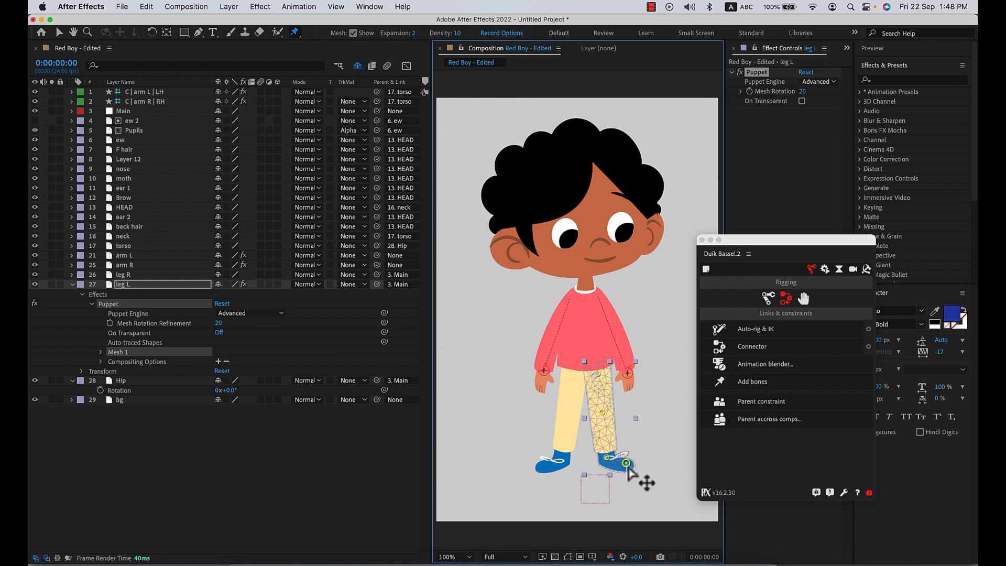
# Reveal the deform pins of leg L's puppet mesh and rename Puppet Pin 4 to LL4.
pyautogui.click(100, 351)
pyautogui.click(111, 380)
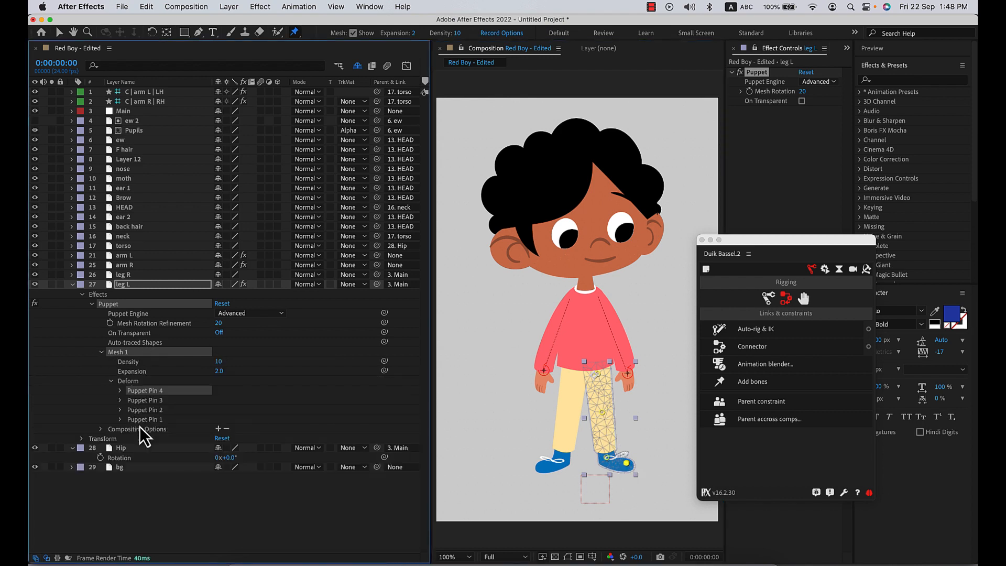
pyautogui.rightClick(172, 394)
pyautogui.click(209, 495)
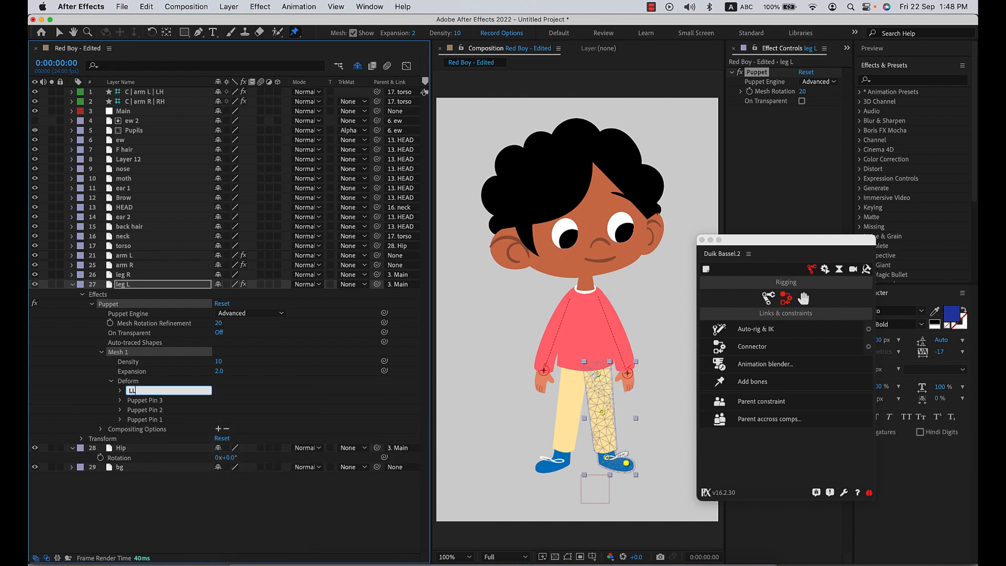
pyautogui.write('LL4')
pyautogui.press('Return')
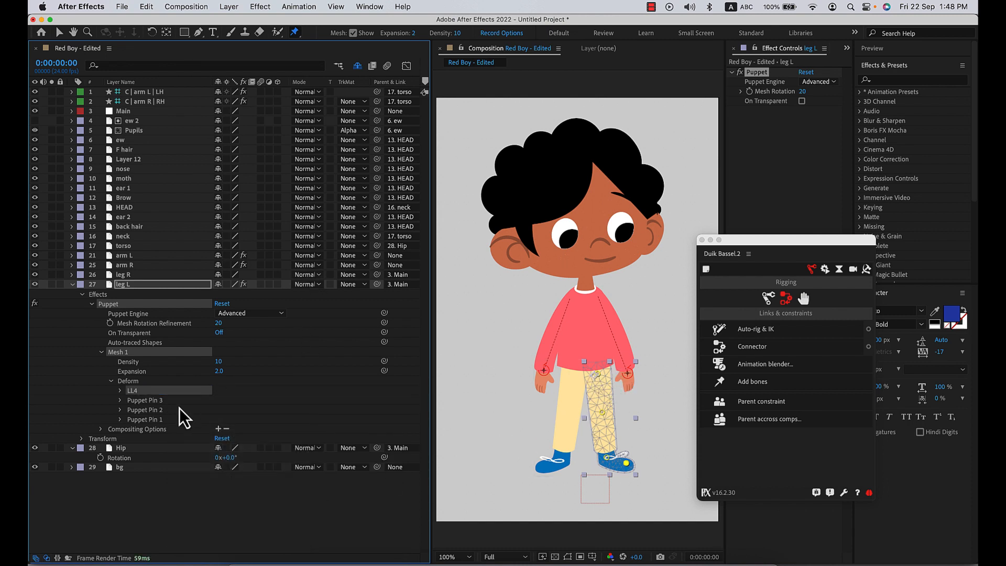
# Rename Puppet Pin 3 of the leg L mesh to LL3.
pyautogui.click(172, 400)
pyautogui.rightClick(174, 401)
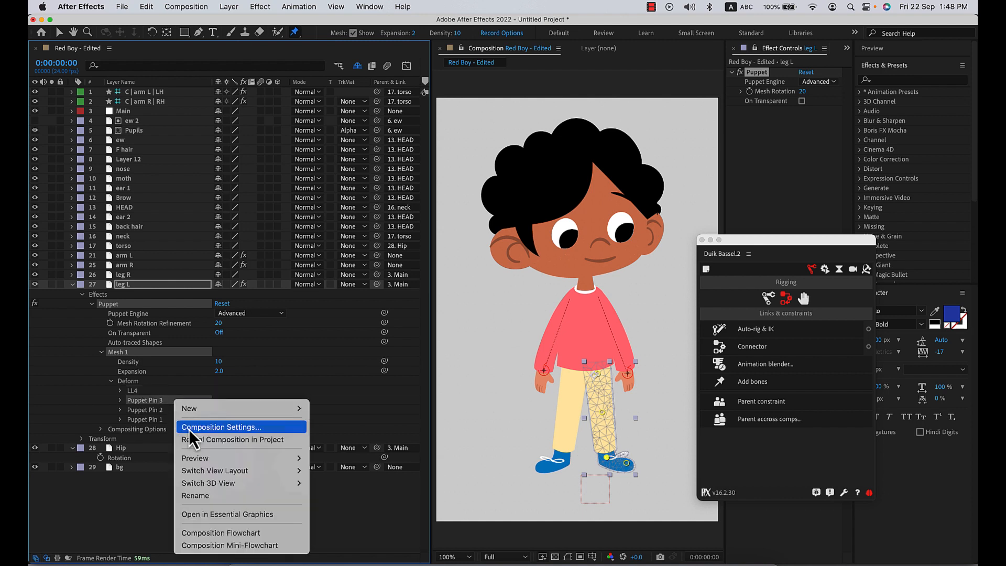
pyautogui.click(215, 496)
pyautogui.write('LL')
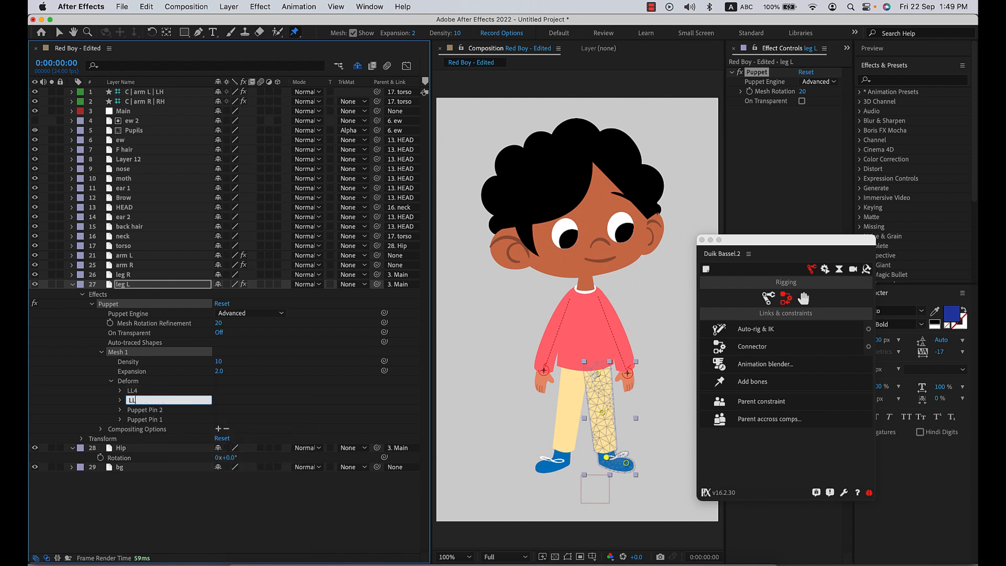
pyautogui.write('3')
# Rename Puppet Pin 2 to LL2 and Puppet Pin 1 to LL1 in the leg L mesh.
pyautogui.click(152, 412)
pyautogui.press('Return')
pyautogui.write('L')
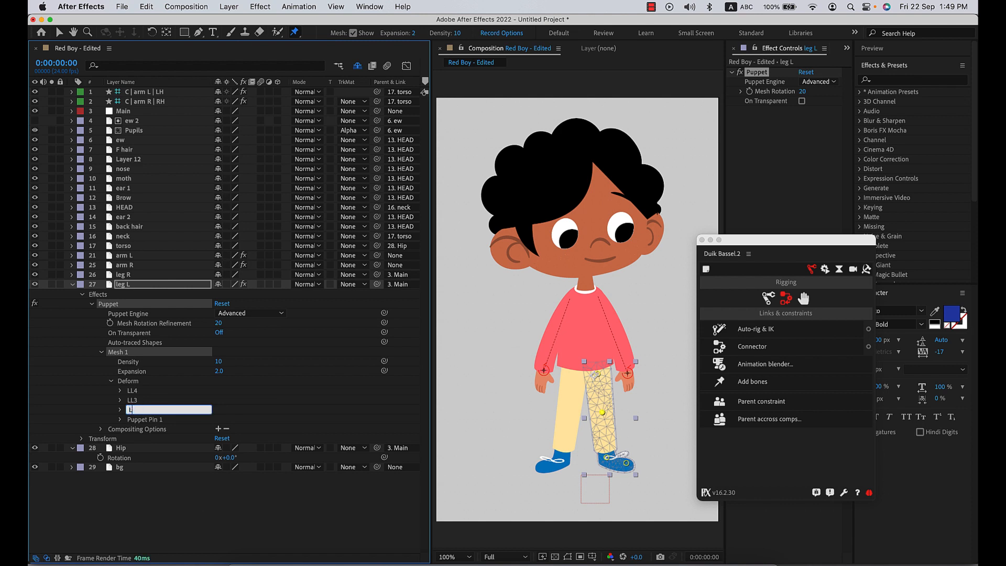
pyautogui.write('L2')
pyautogui.press('Return')
pyautogui.press('Down')
pyautogui.press('Return')
pyautogui.write('LL1')
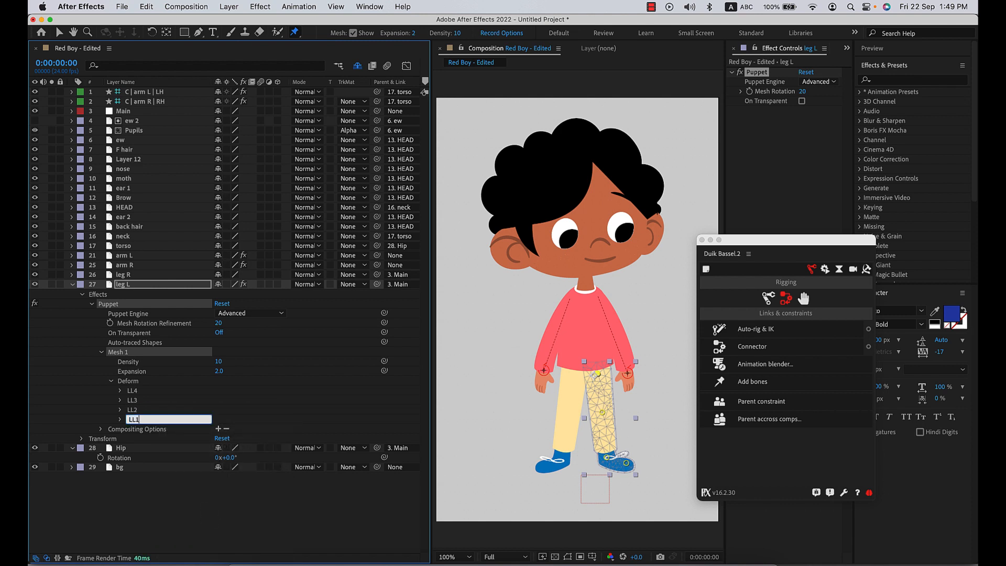
pyautogui.press('Return')
# Add Duik bones to all four leg L puppet pins and collapse the leg L layer.
pyautogui.press('super+a')
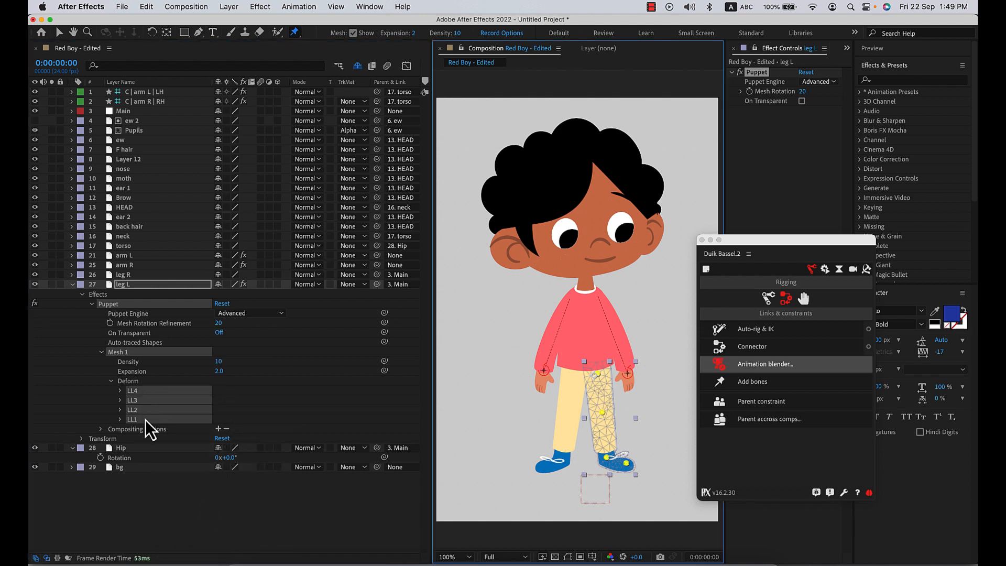
pyautogui.click(788, 382)
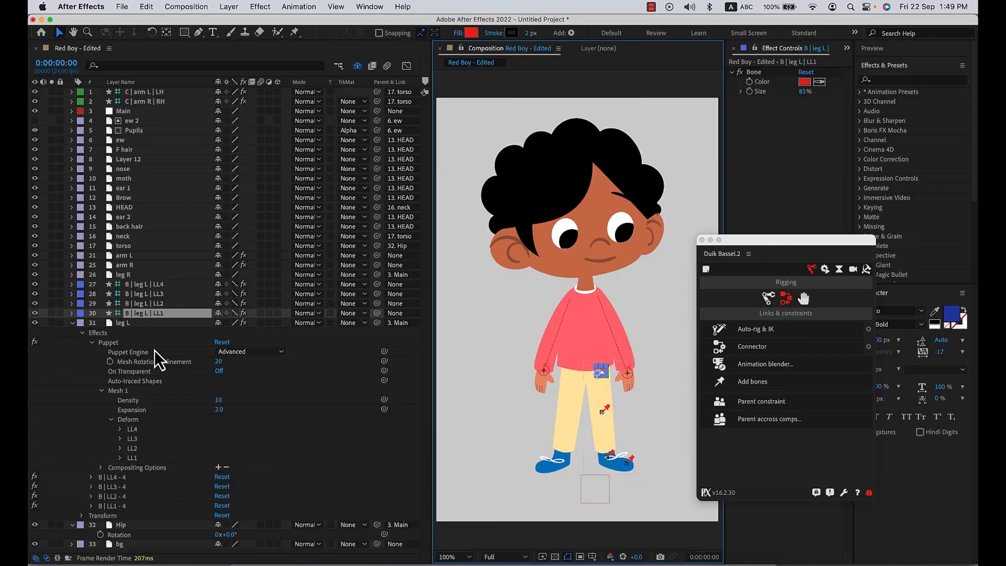
pyautogui.click(73, 323)
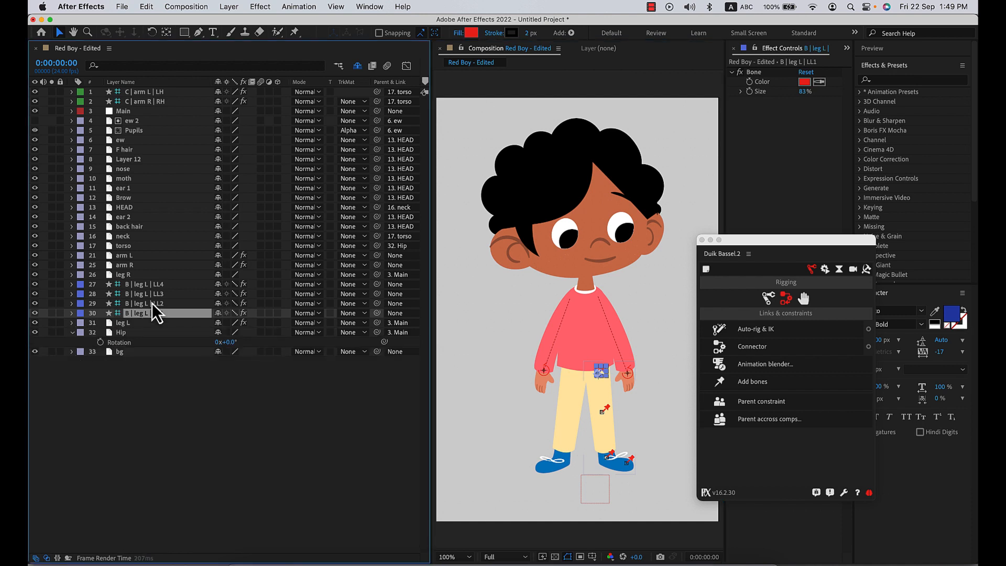
# Parent the leg L bone LL1 to the Hip layer.
pyautogui.click(183, 285)
pyautogui.click(180, 313)
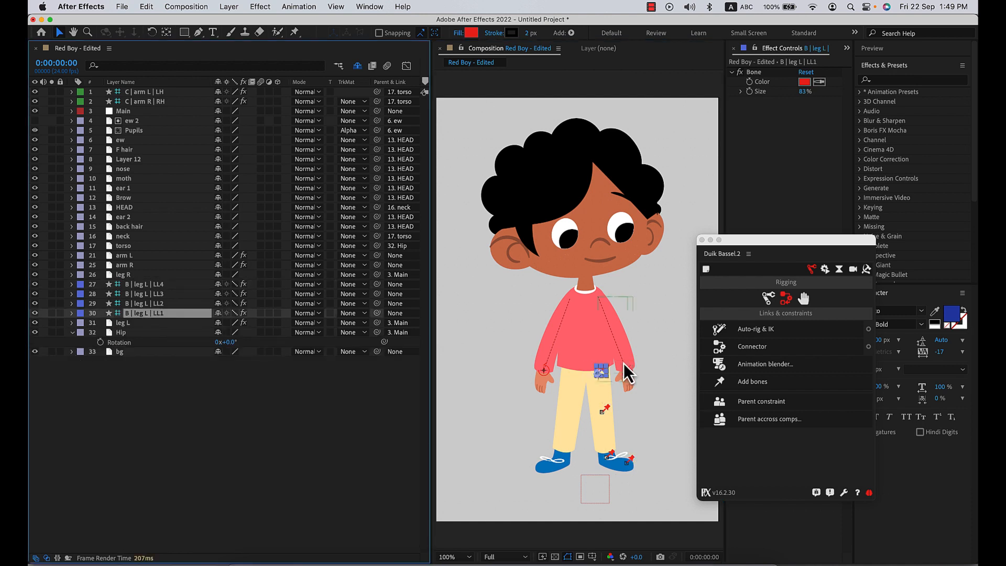
pyautogui.moveTo(377, 314); pyautogui.dragTo(137, 346)
pyautogui.click(132, 334)
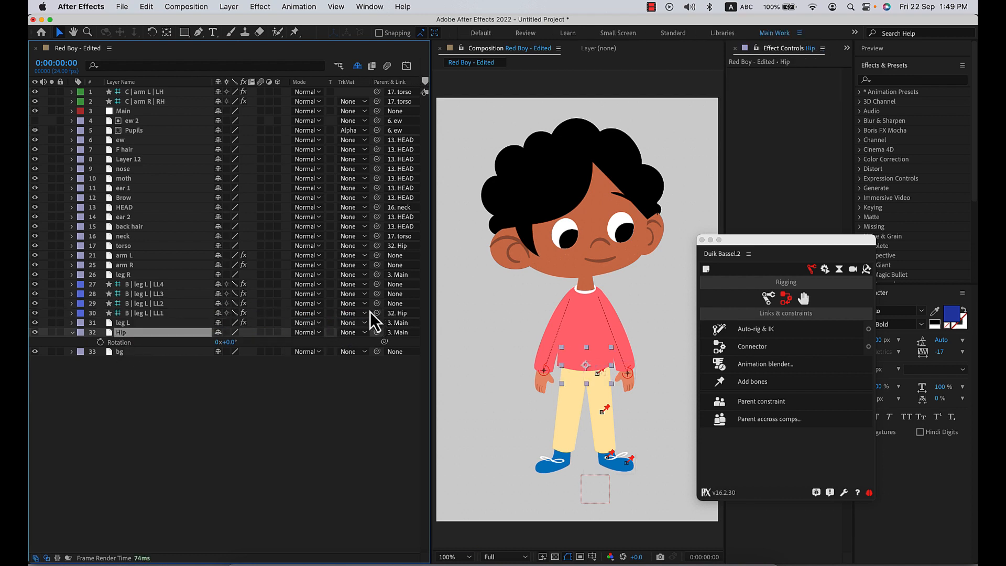
# Apply Auto-rig & IK to the leg L bones LL3, LL2 and LL1 and test moving the new leg controller.
pyautogui.click(170, 286)
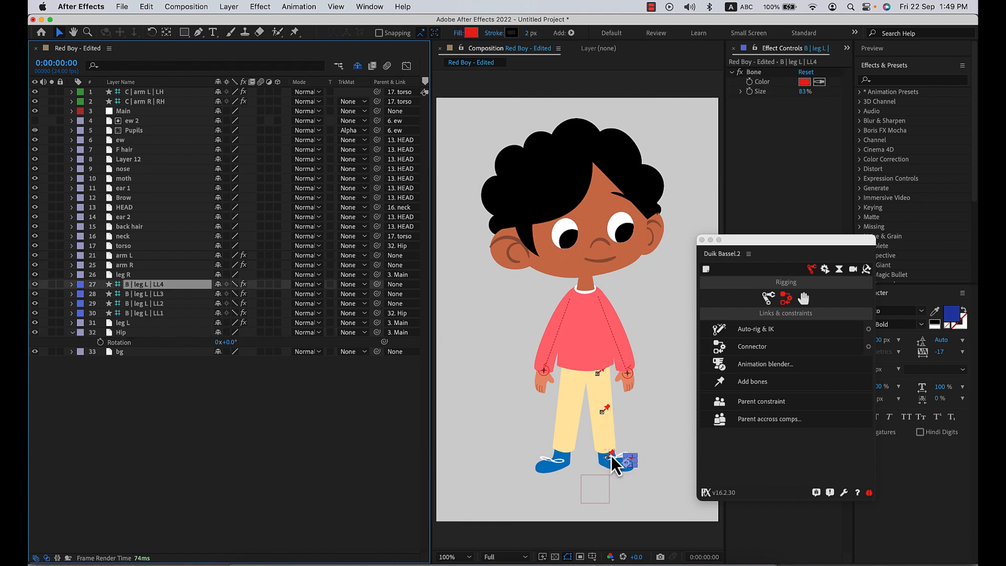
pyautogui.click(195, 296)
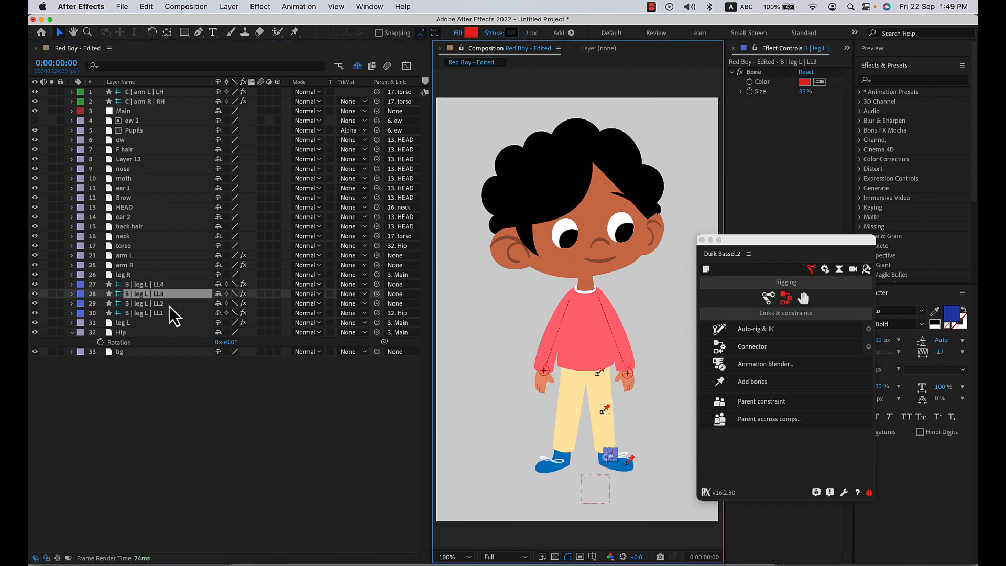
pyautogui.keyDown('shift'); pyautogui.click(169, 303); pyautogui.keyUp('shift')
pyautogui.keyDown('shift'); pyautogui.click(175, 316); pyautogui.keyUp('shift')
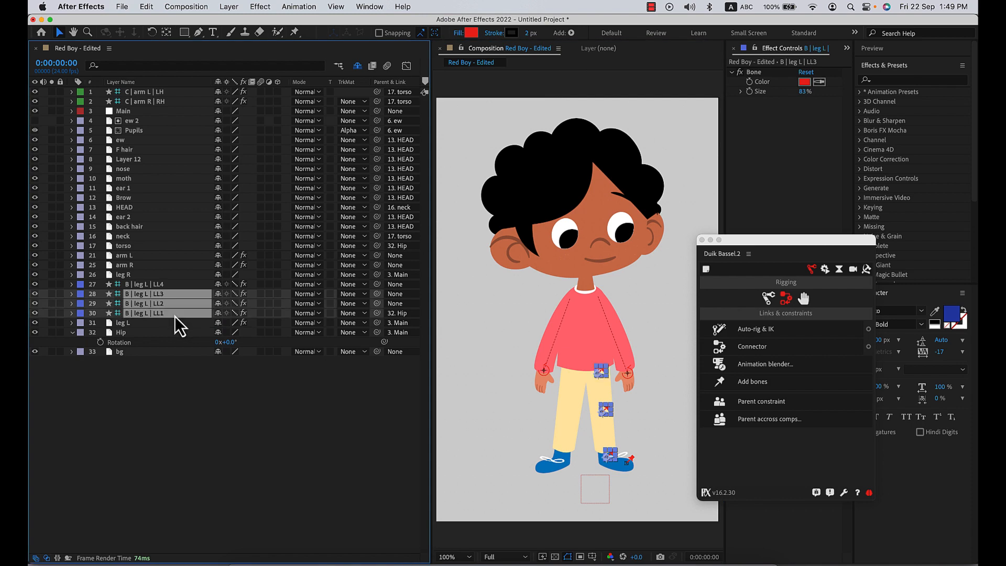
pyautogui.click(761, 338)
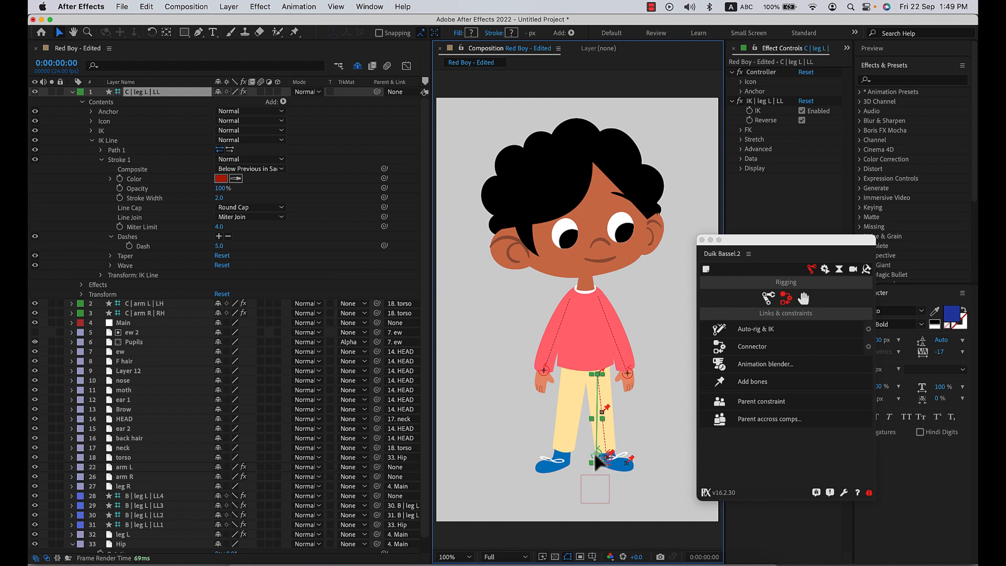
pyautogui.moveTo(596, 455); pyautogui.dragTo(615, 465)
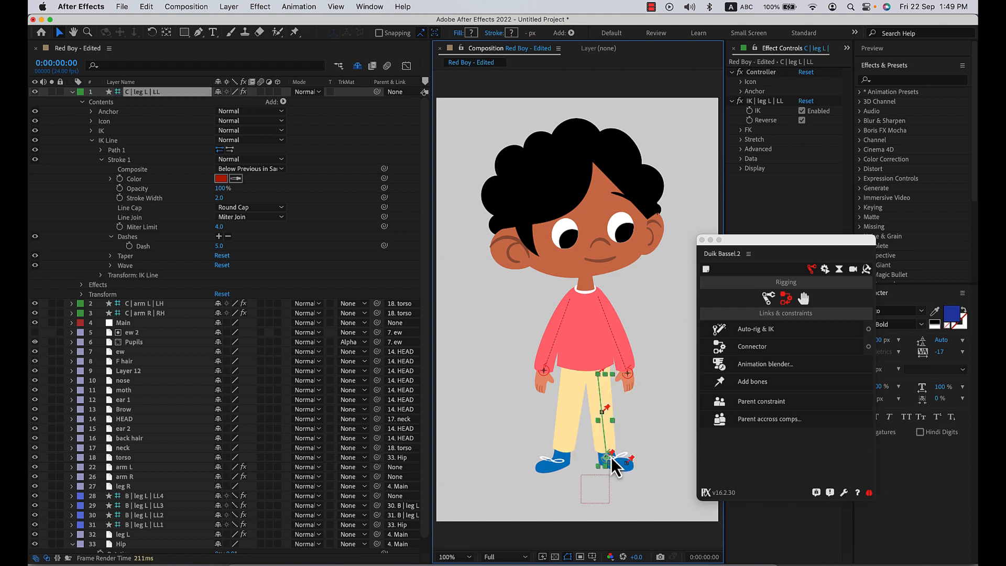
# Parent the toe bone LL4 to the ankle bone LL3.
pyautogui.click(631, 466)
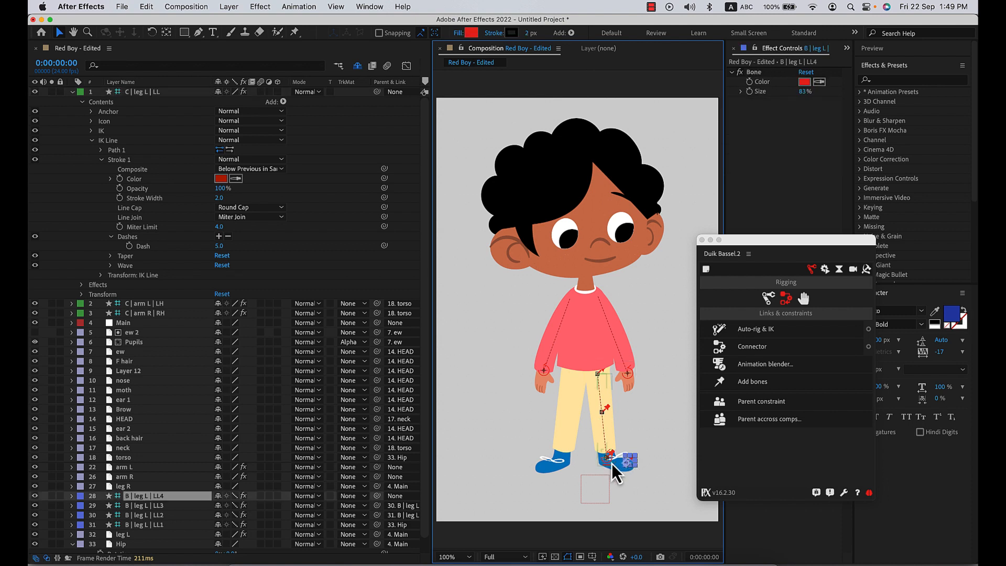
pyautogui.moveTo(377, 496); pyautogui.dragTo(161, 508)
pyautogui.click(161, 506)
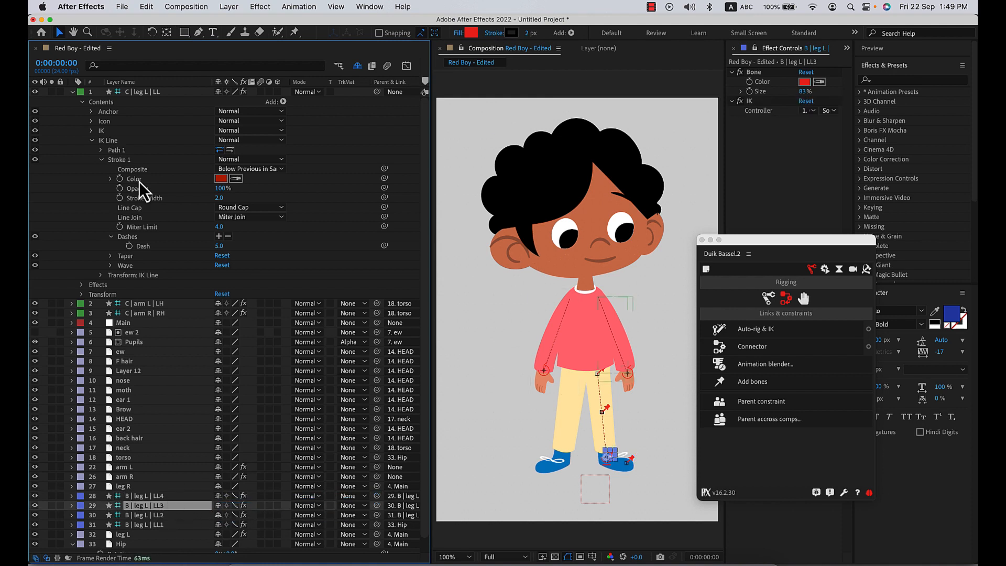
# Test the leg L controller by moving it and changing its rotation, undoing each change.
pyautogui.click(152, 92)
pyautogui.click(610, 458)
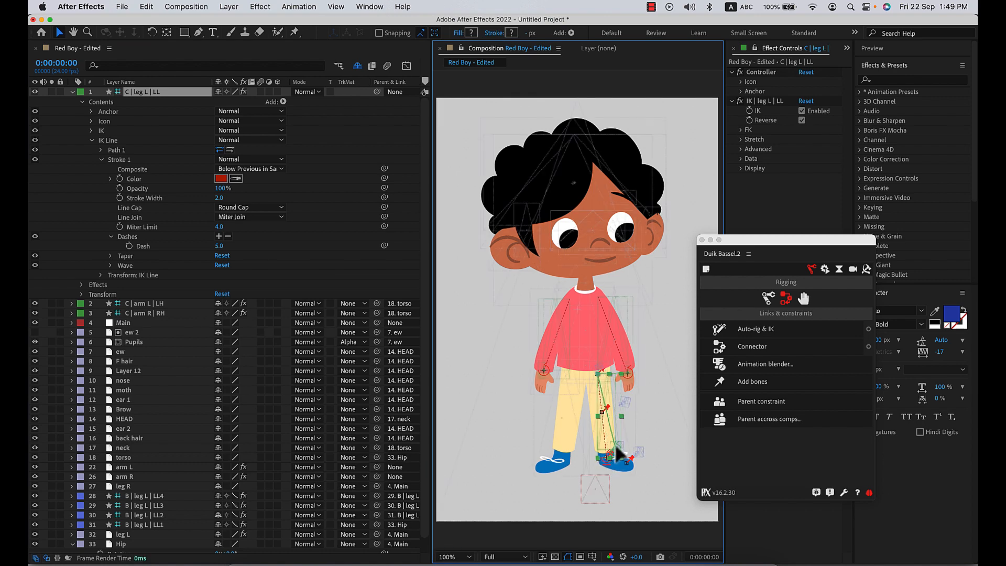
pyautogui.moveTo(616, 451); pyautogui.dragTo(617, 480)
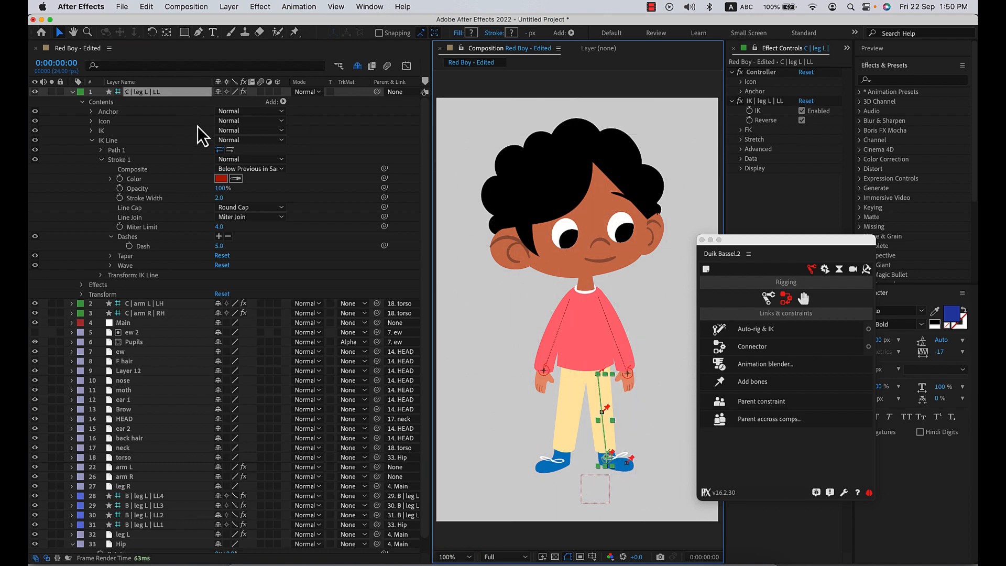
pyautogui.press('r')
pyautogui.moveTo(229, 102); pyautogui.dragTo(251, 125)
pyautogui.hotkey('ctrl', 'z')
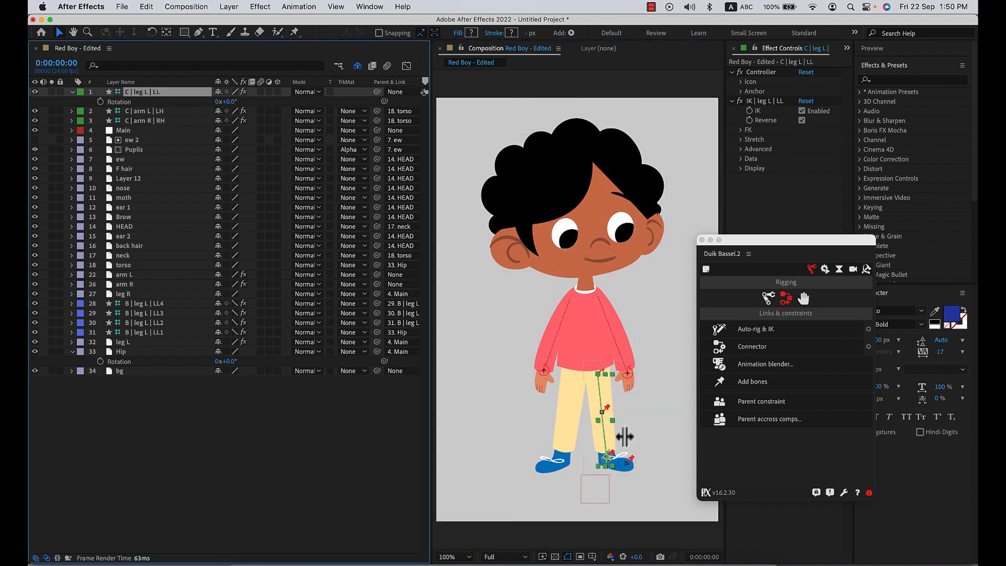
# Turn off visibility of the four leg L bone layers and mark them shy.
pyautogui.click(141, 304)
pyautogui.keyDown('shift'); pyautogui.click(156, 332); pyautogui.keyUp('shift')
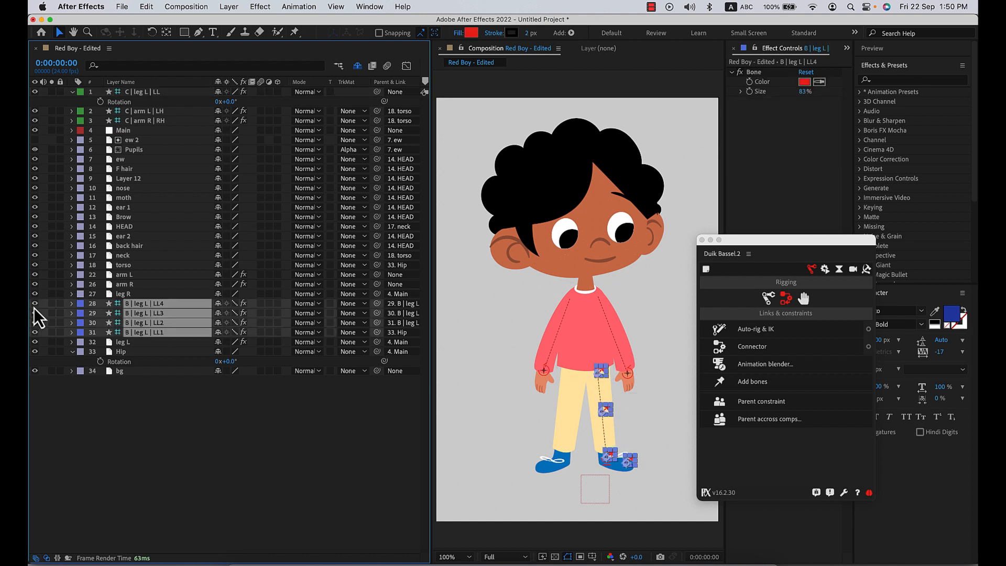
pyautogui.moveTo(35, 304); pyautogui.dragTo(35, 331)
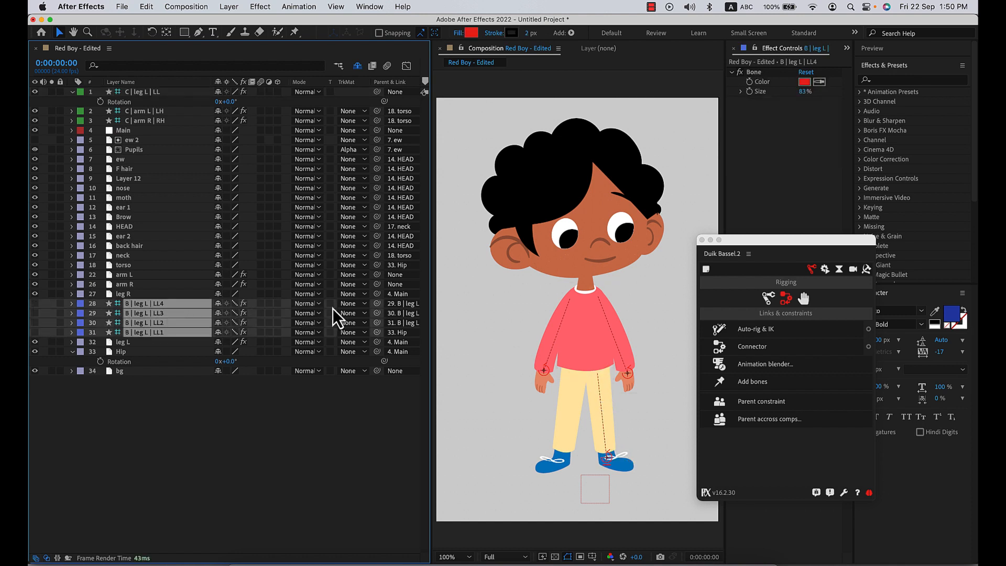
pyautogui.click(218, 314)
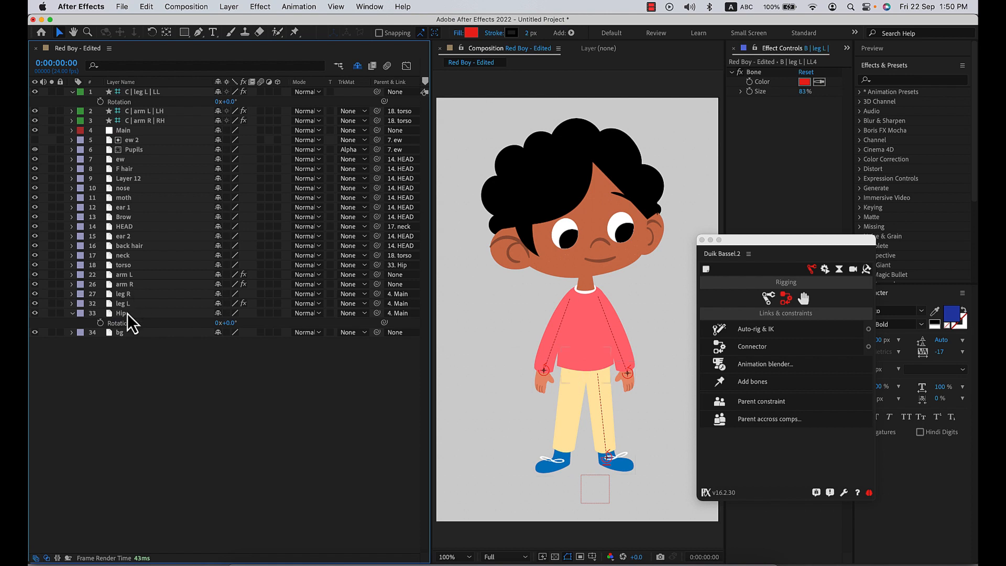
# Test the leg rigs by moving the Hip layer around, undoing the moves.
pyautogui.click(127, 313)
pyautogui.moveTo(590, 376); pyautogui.dragTo(605, 393)
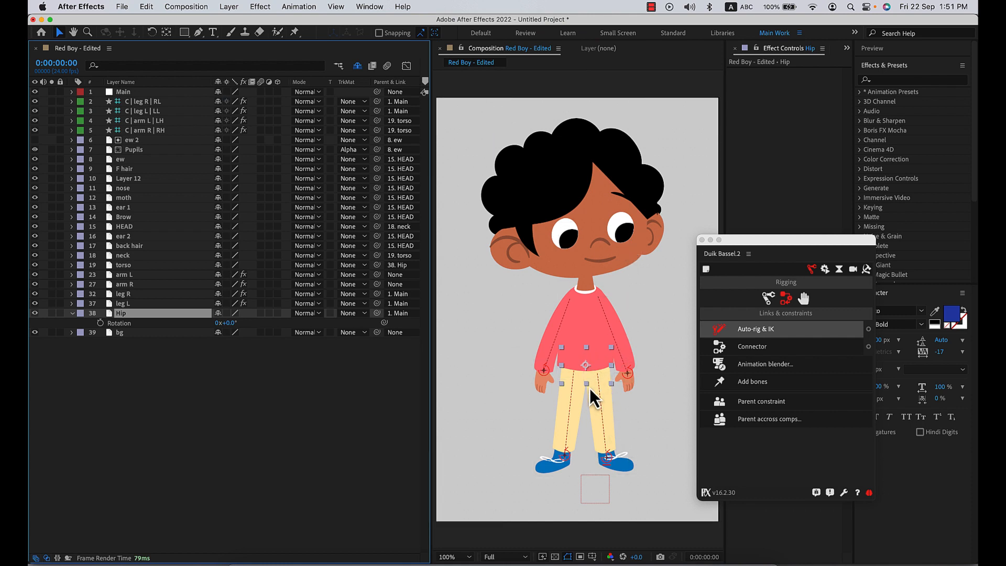
pyautogui.moveTo(587, 372); pyautogui.dragTo(607, 373)
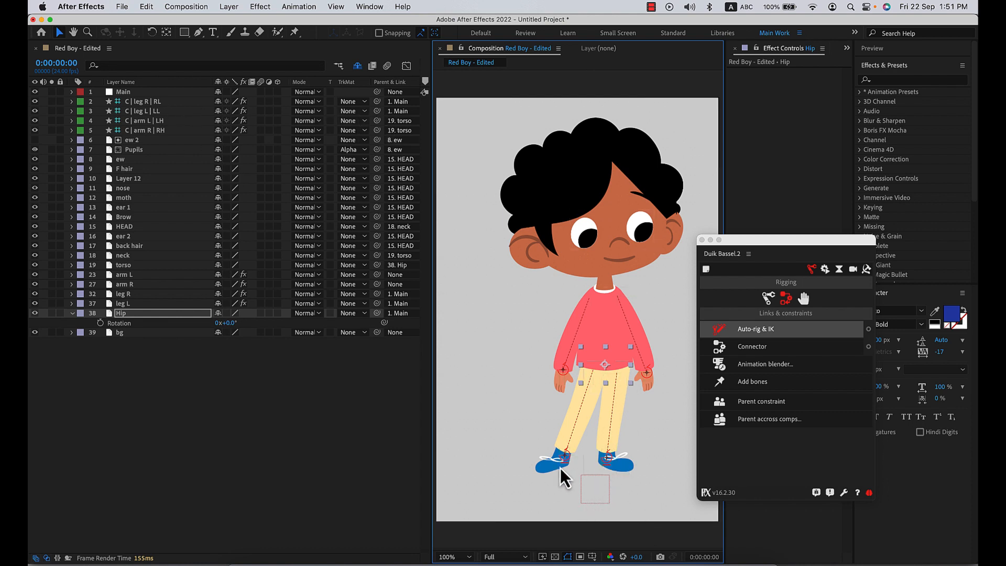
pyautogui.press('super+z')
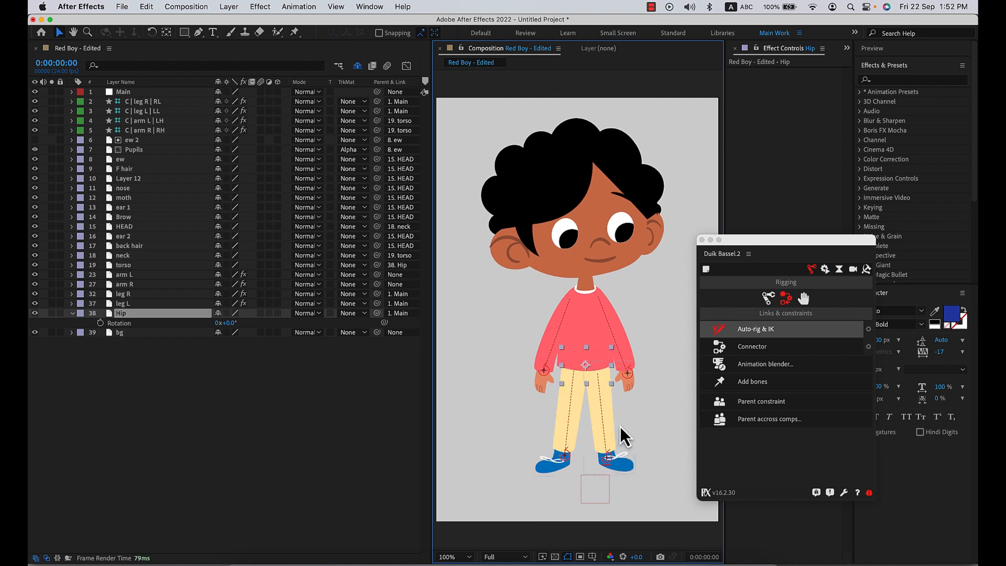
# Test moving the left and right hand controllers and the Main controller, undoing each move.
pyautogui.moveTo(628, 373); pyautogui.dragTo(633, 357)
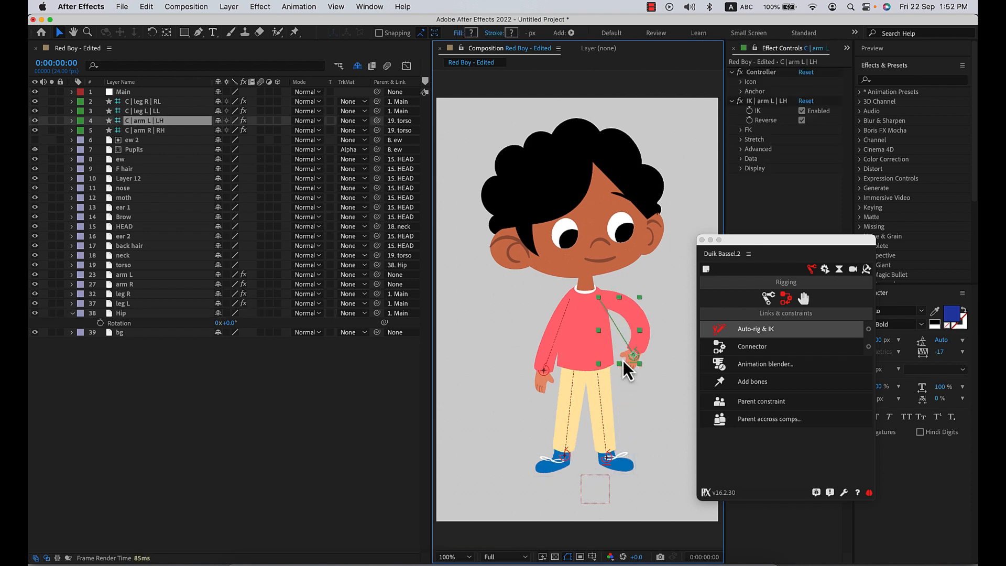
pyautogui.moveTo(546, 375); pyautogui.dragTo(535, 361)
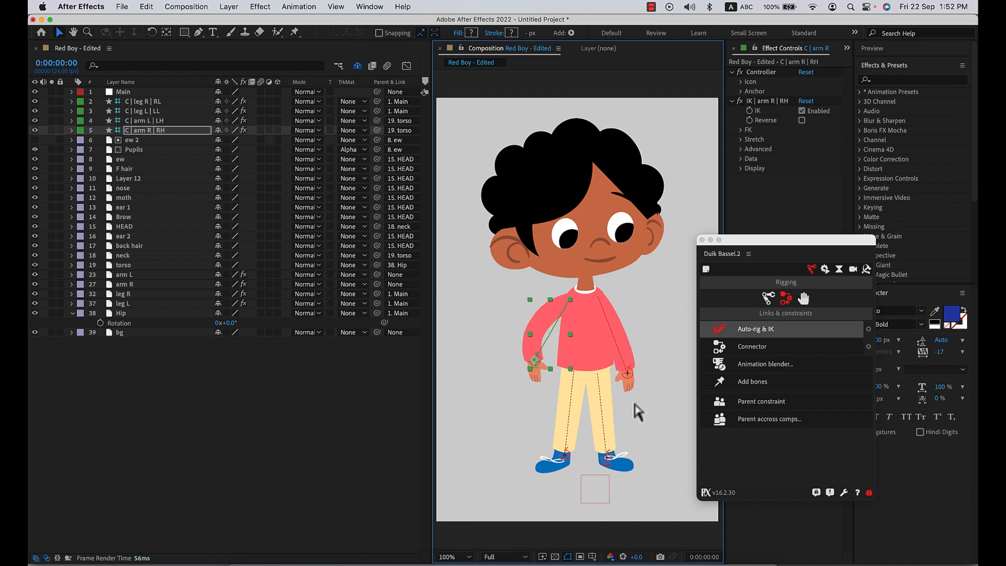
pyautogui.click(601, 503)
pyautogui.moveTo(601, 503)
pyautogui.mouseDown()
pyautogui.moveTo(576, 495)
pyautogui.moveTo(607, 489)
pyautogui.mouseUp()
pyautogui.press('super+z')
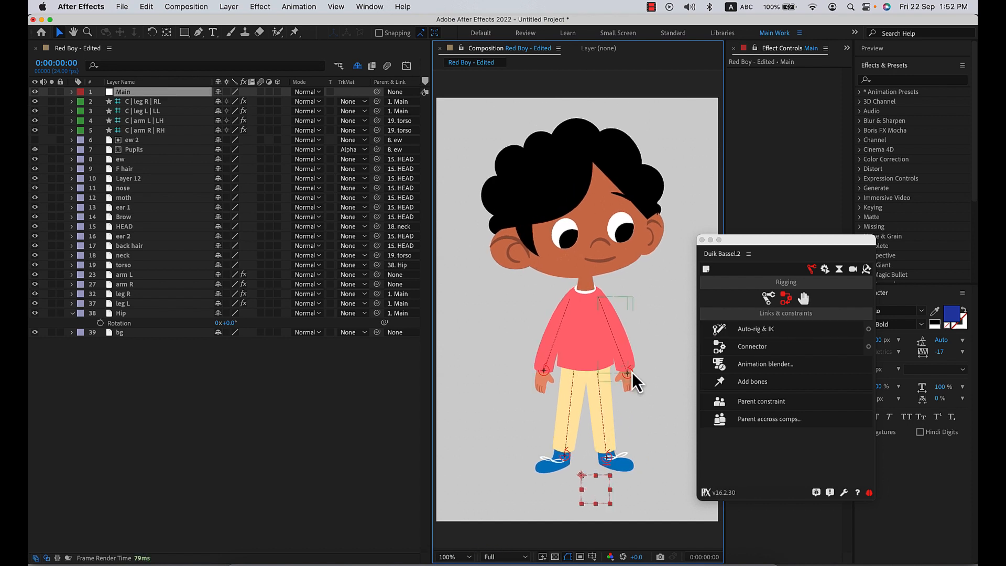